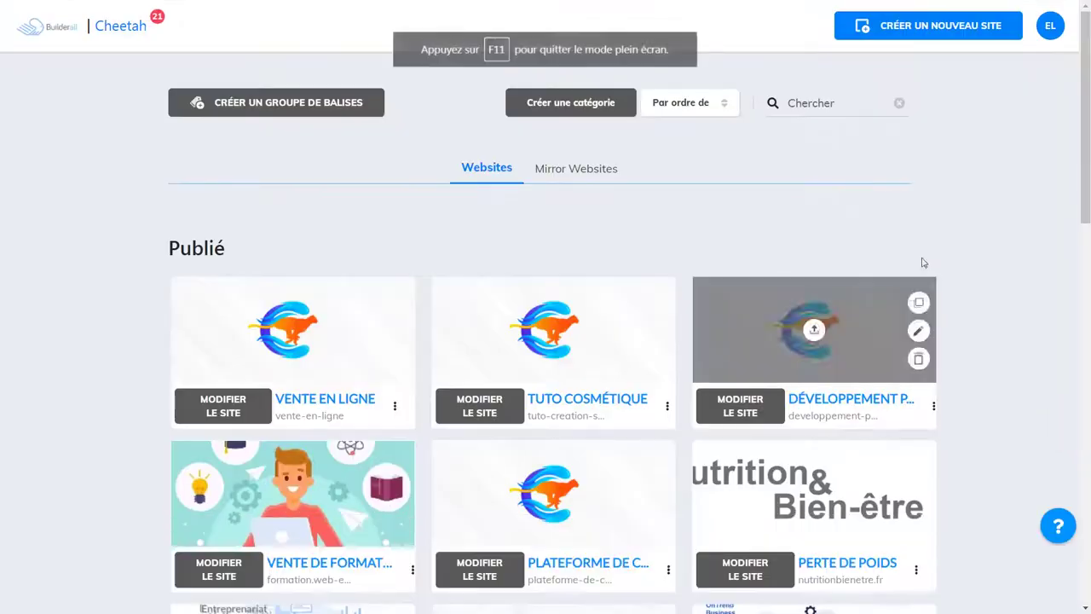
Create a new website from the Blank Template in the simple templates collection.
left_click(932, 38)
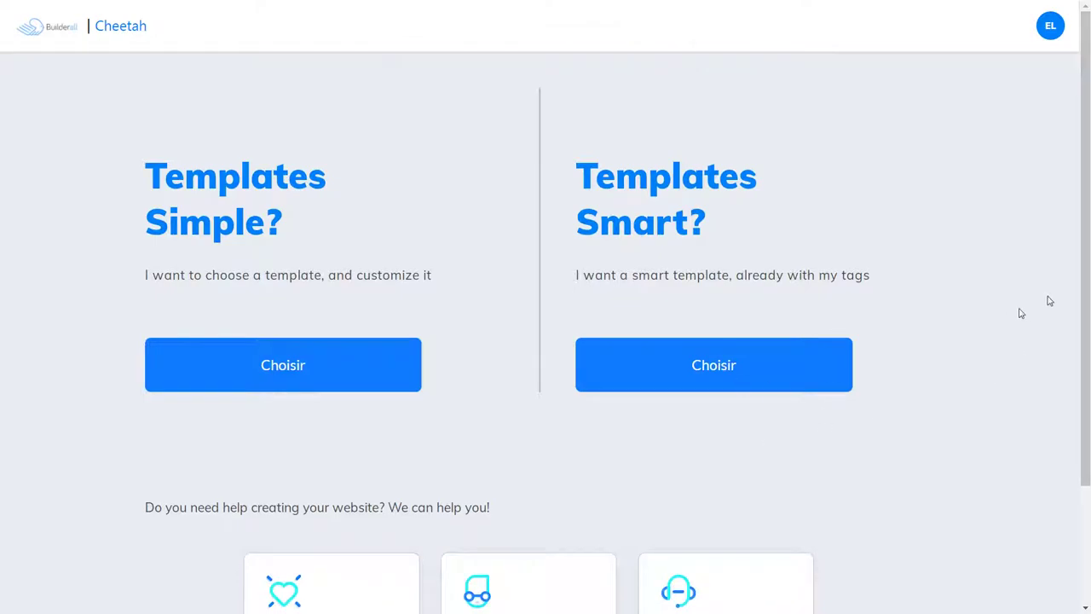
left_click(288, 367)
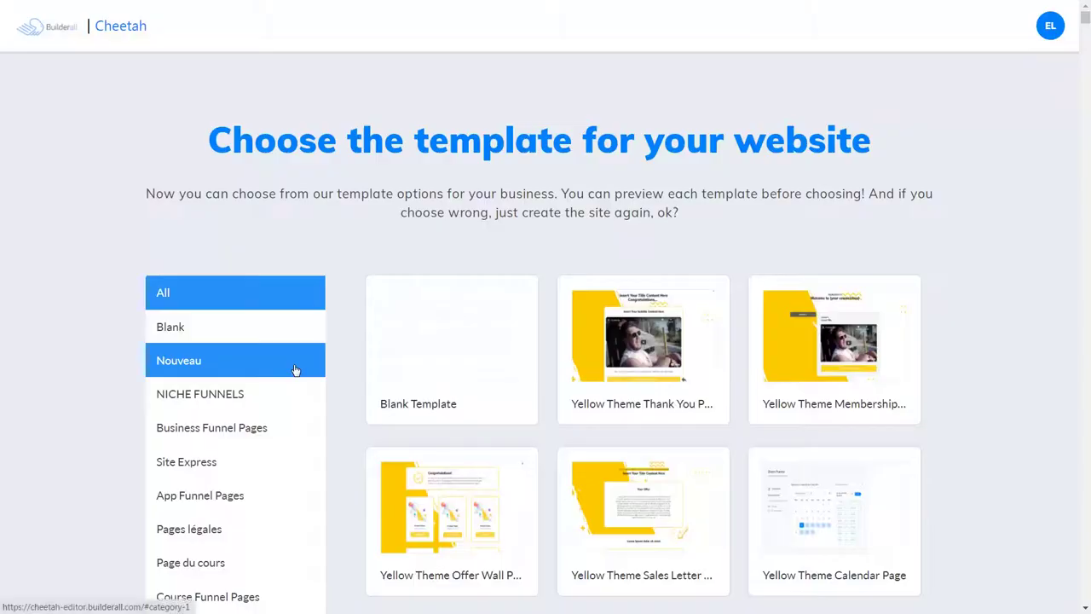
mouse_move(441, 328)
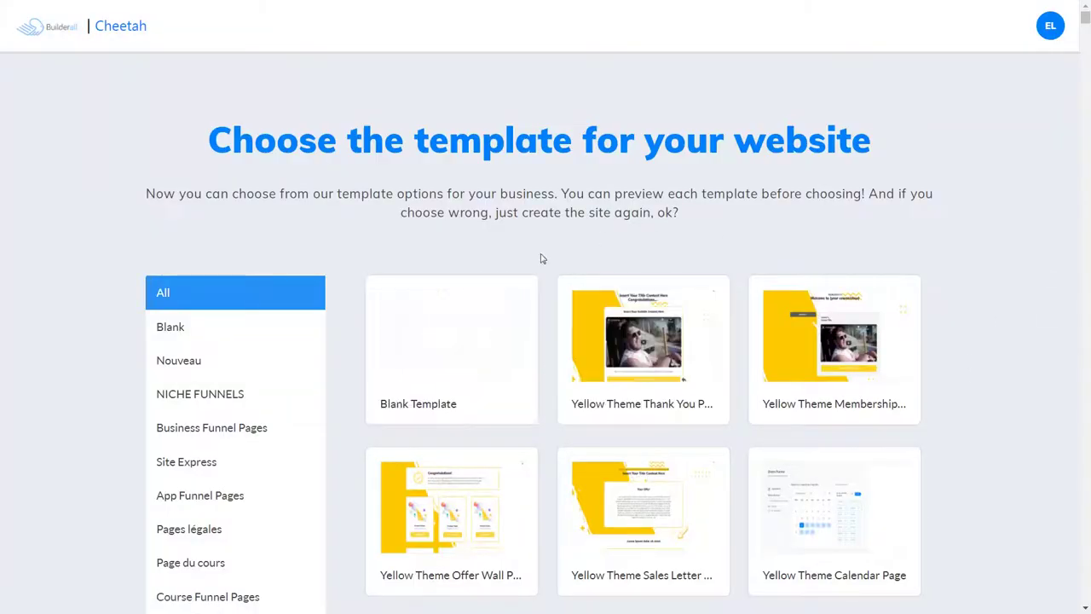
mouse_move(520, 282)
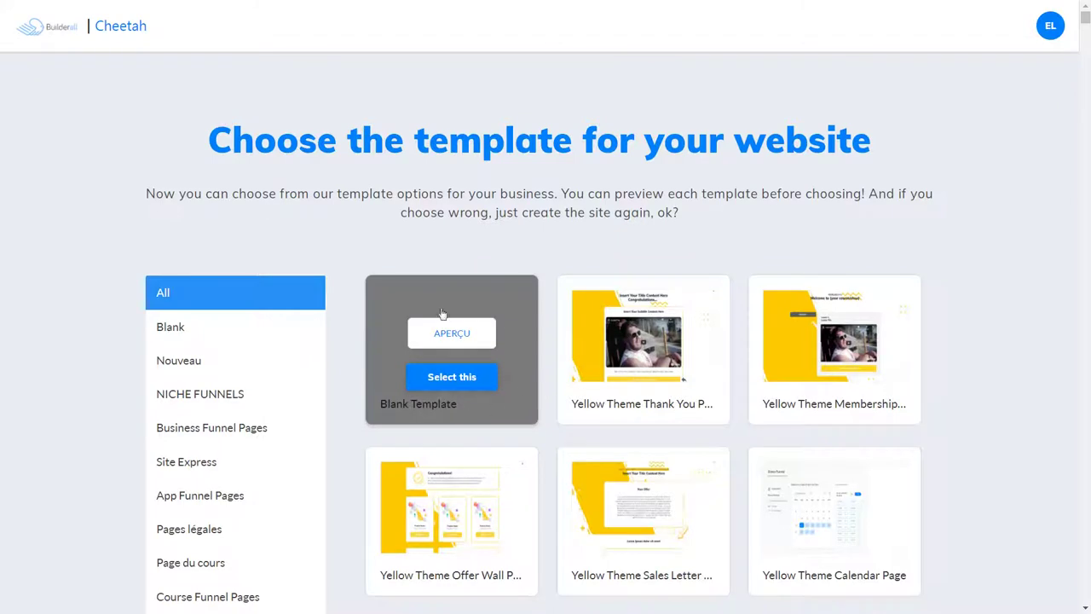
mouse_move(870, 340)
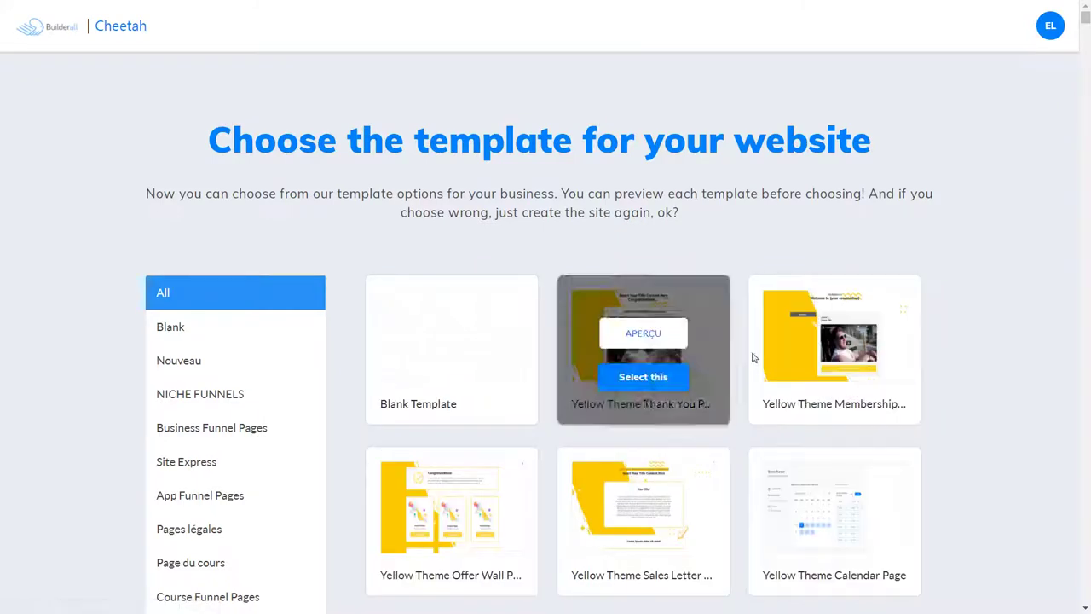
mouse_move(457, 388)
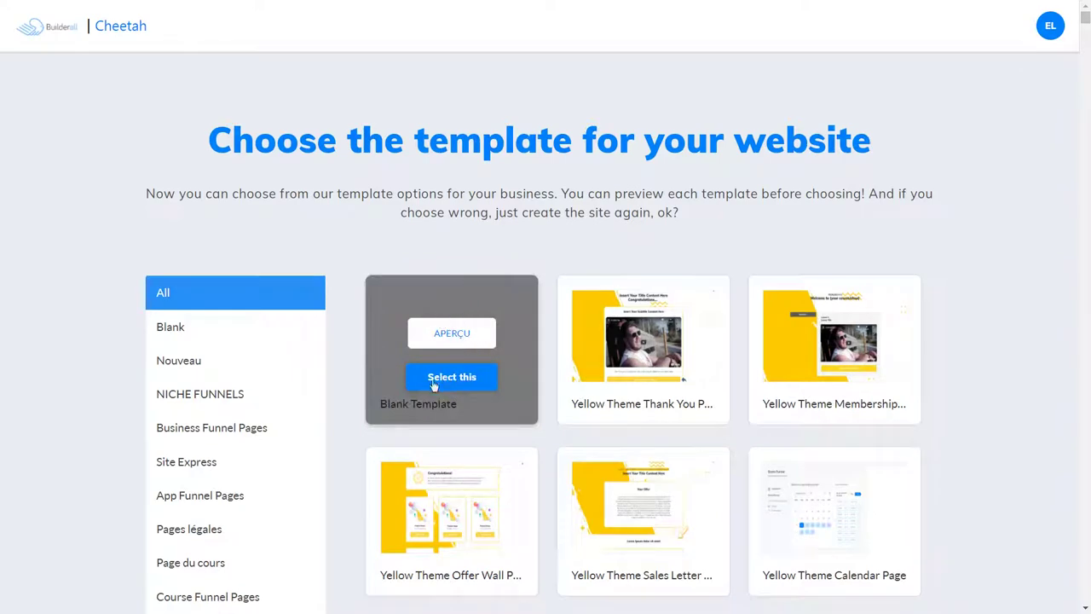
left_click(458, 379)
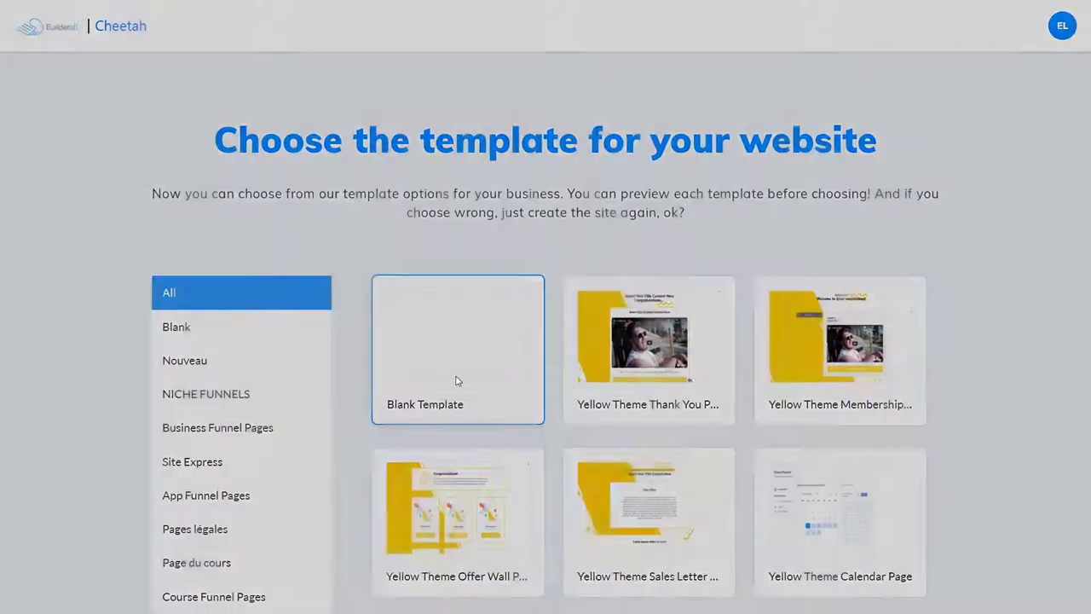
left_click(616, 363)
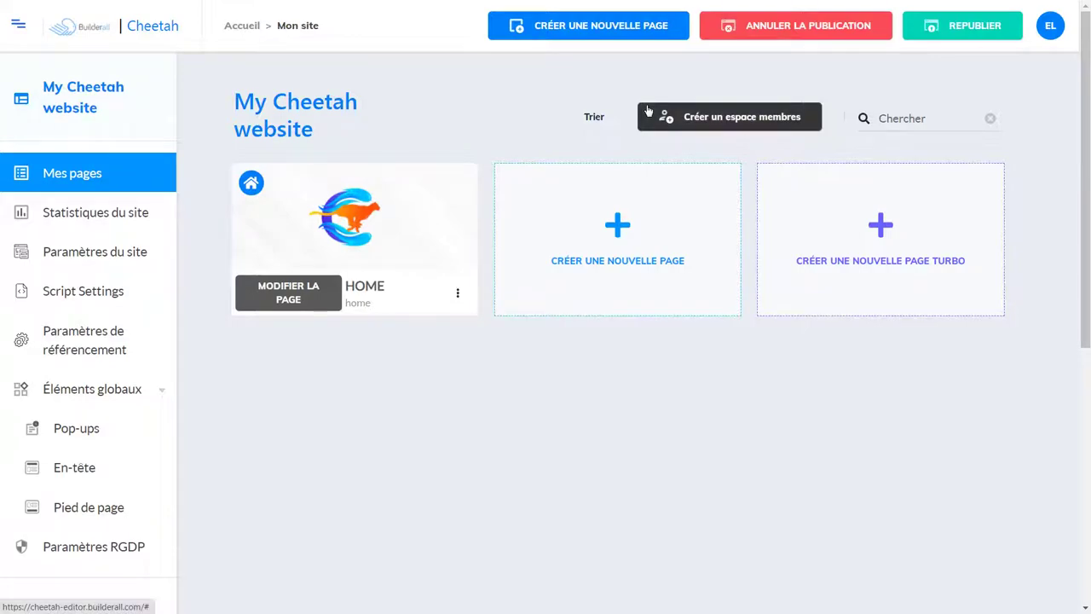
Open the HOME page in the page editor and quit it without saving.
left_click(288, 297)
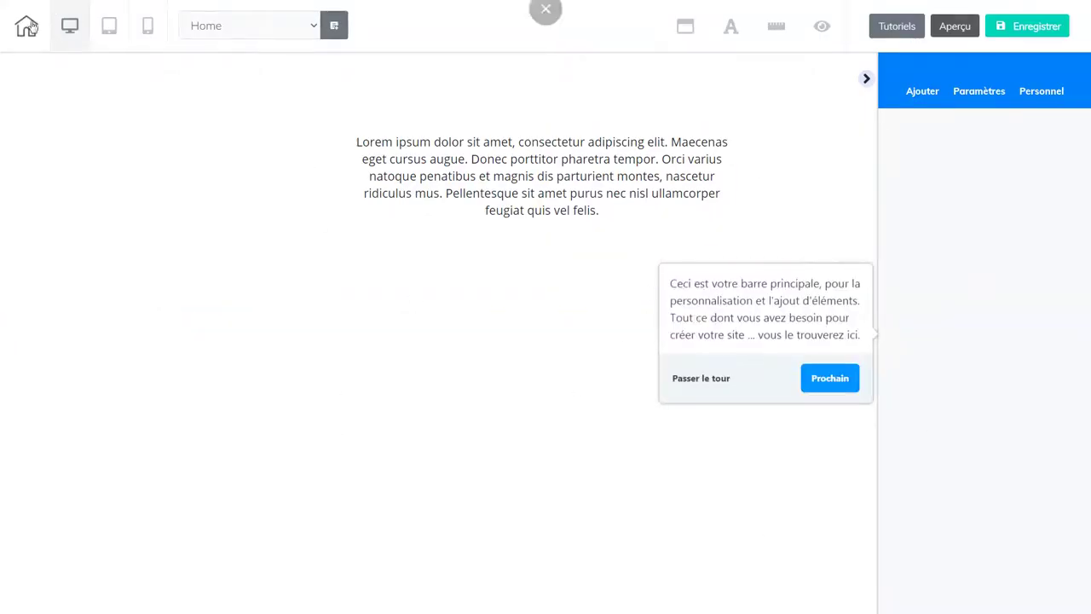
left_click(28, 27)
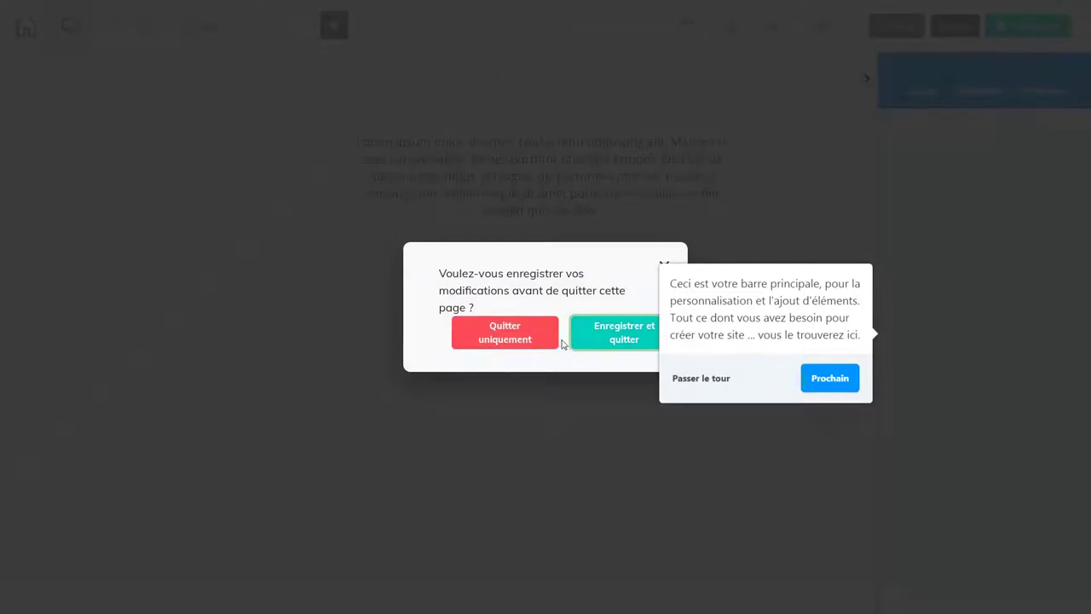
left_click(505, 333)
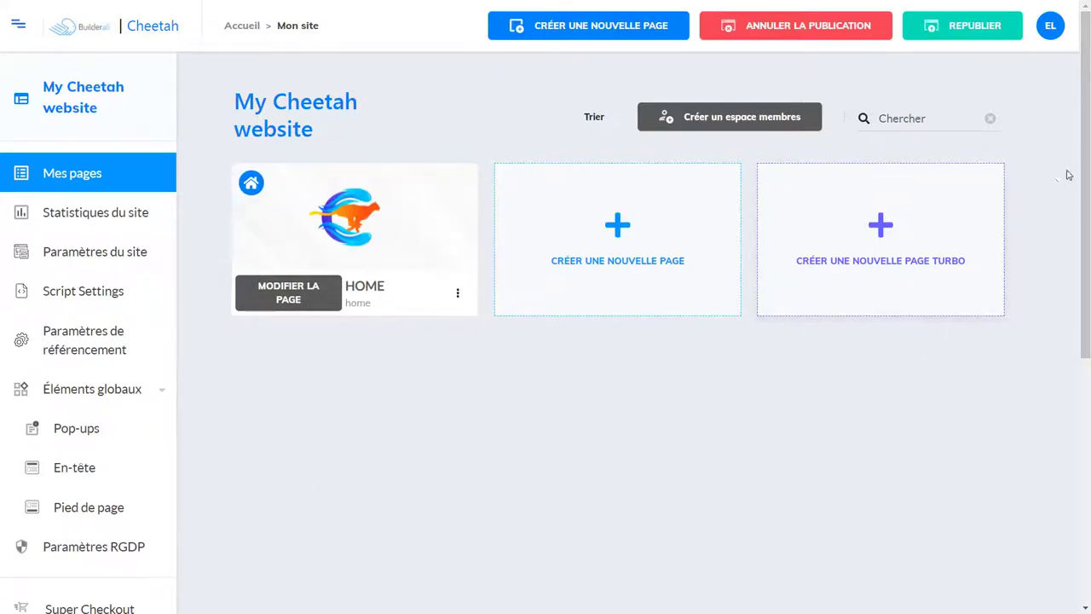
Start adding a new standard page to the site and name it TEST1.
scroll(1086, 161, "down", 1)
scroll(1081, 136, "up", 1)
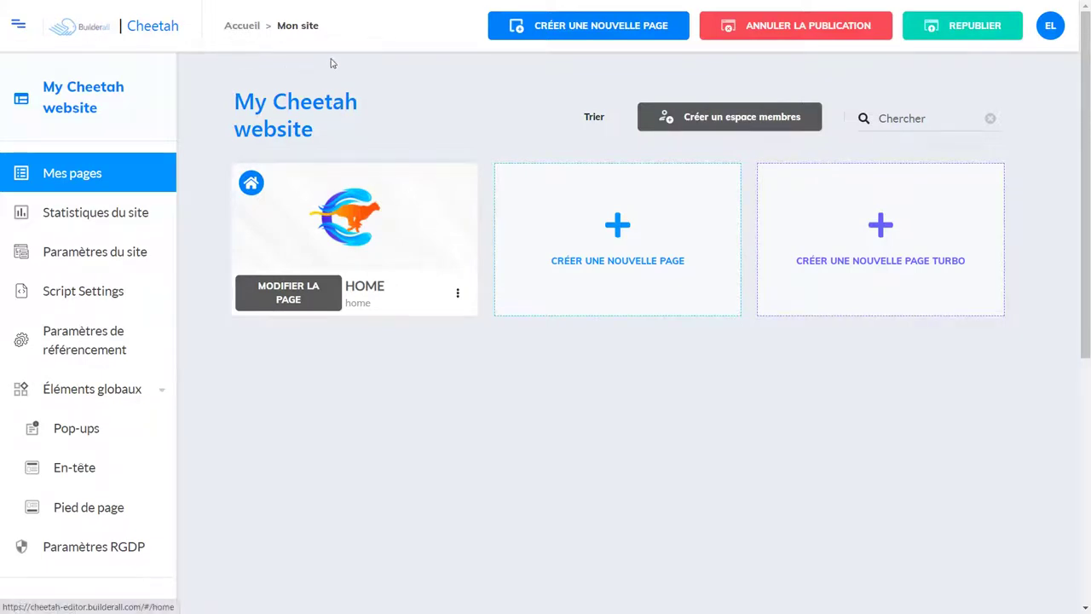
mouse_move(351, 256)
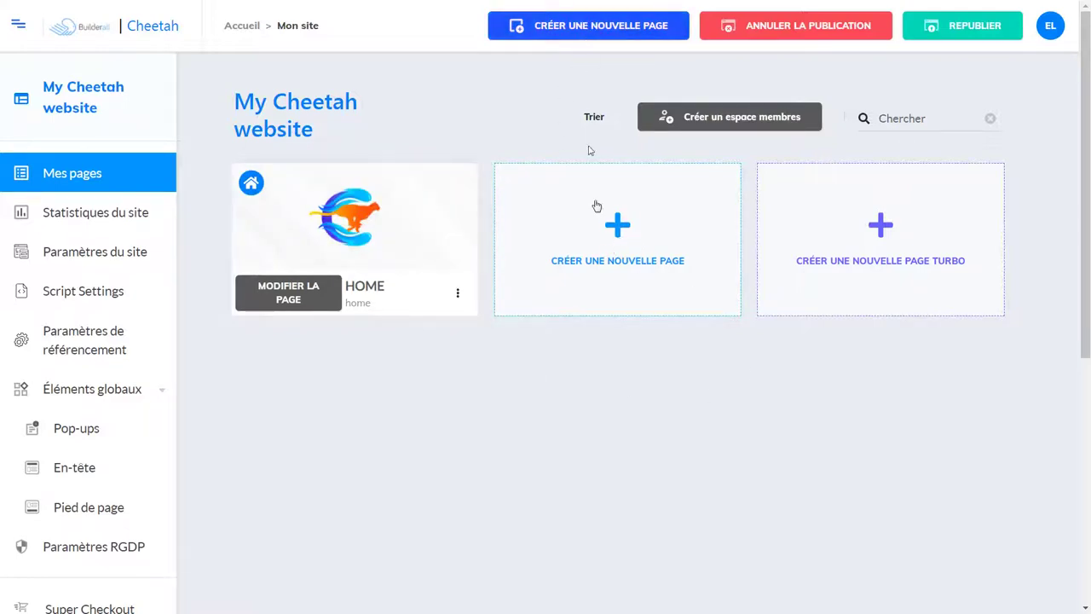
left_click(615, 223)
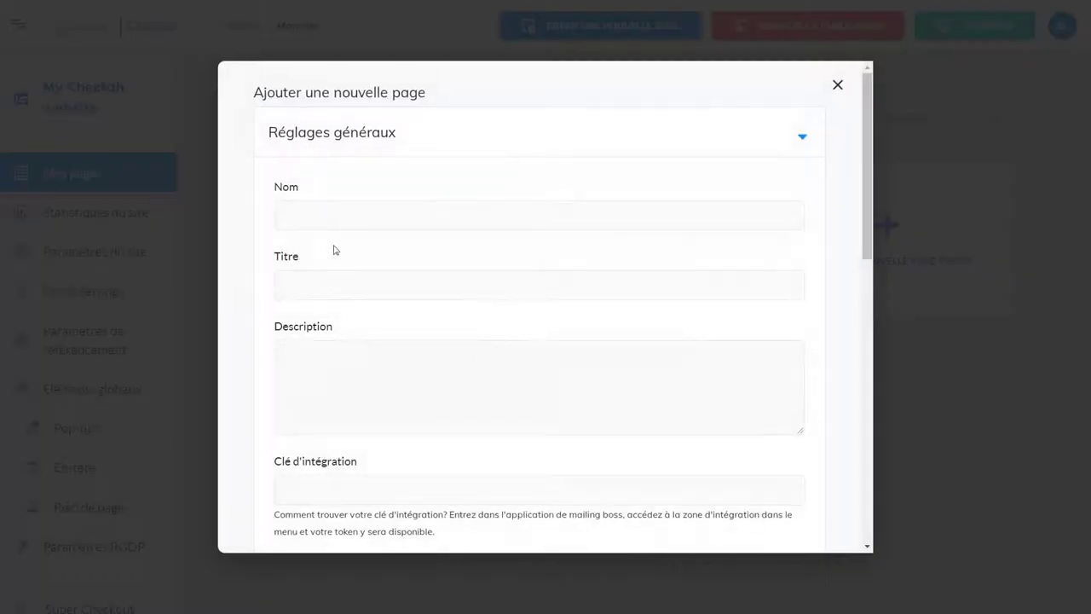
left_click(346, 217)
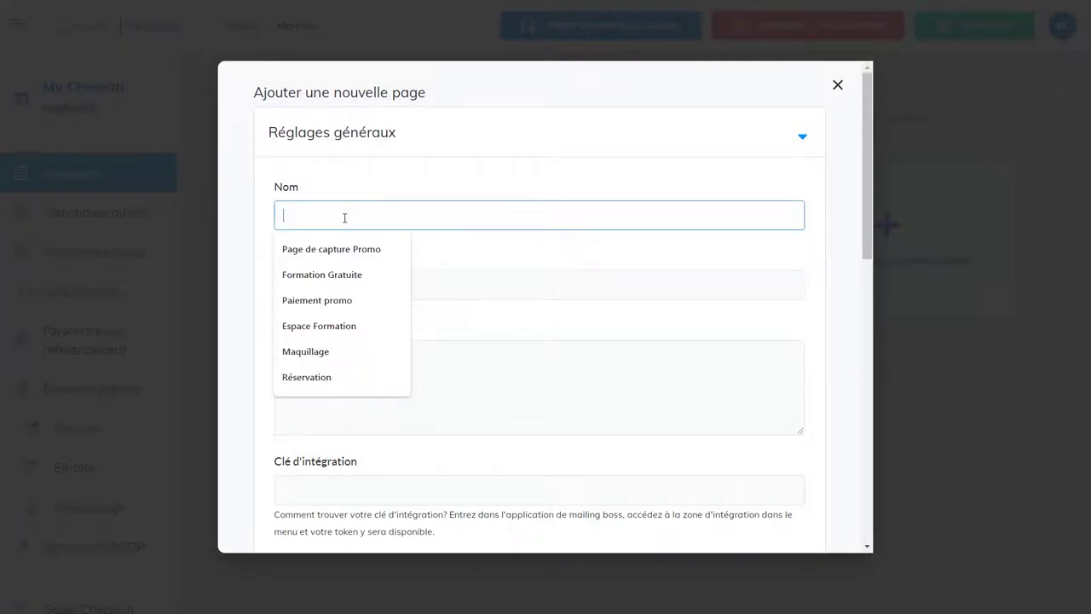
type("TEST")
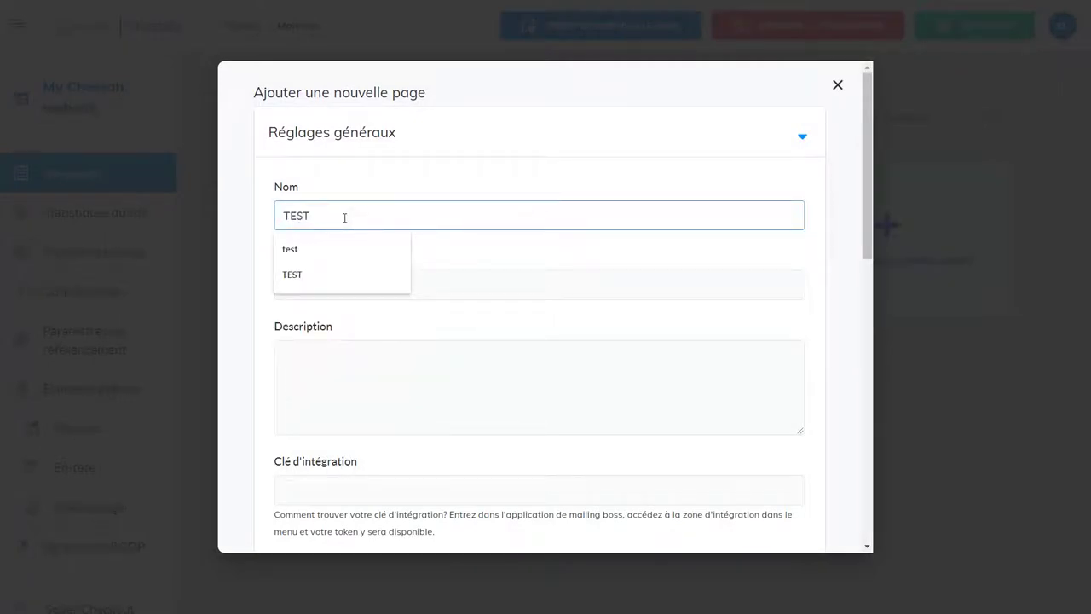
type("1")
Copy the page name TEST1 into the new page's title and description.
left_click(378, 294)
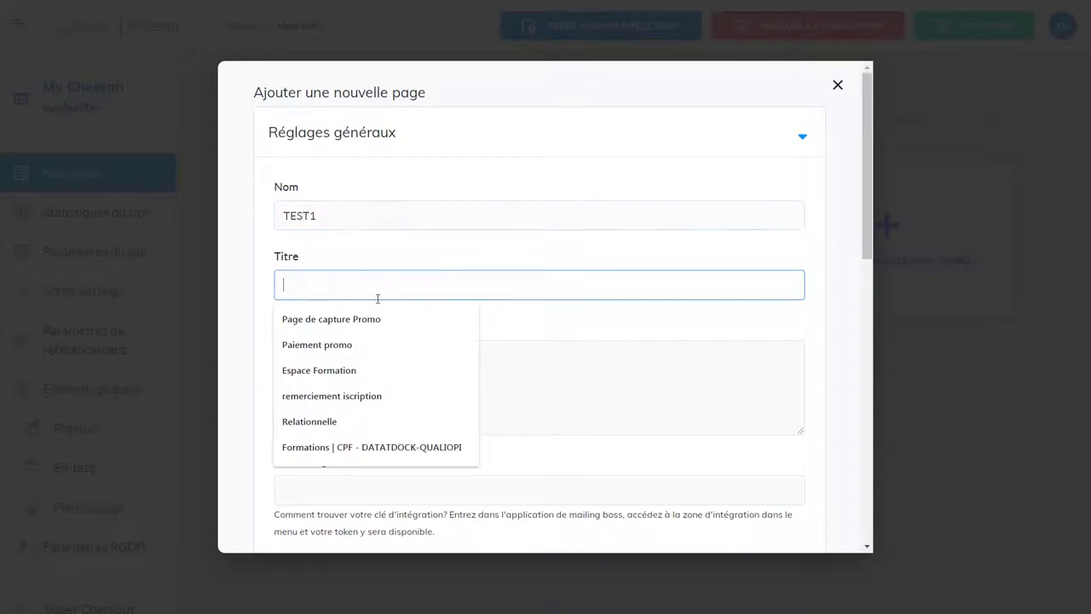
double_click(328, 217)
key("ctrl+c")
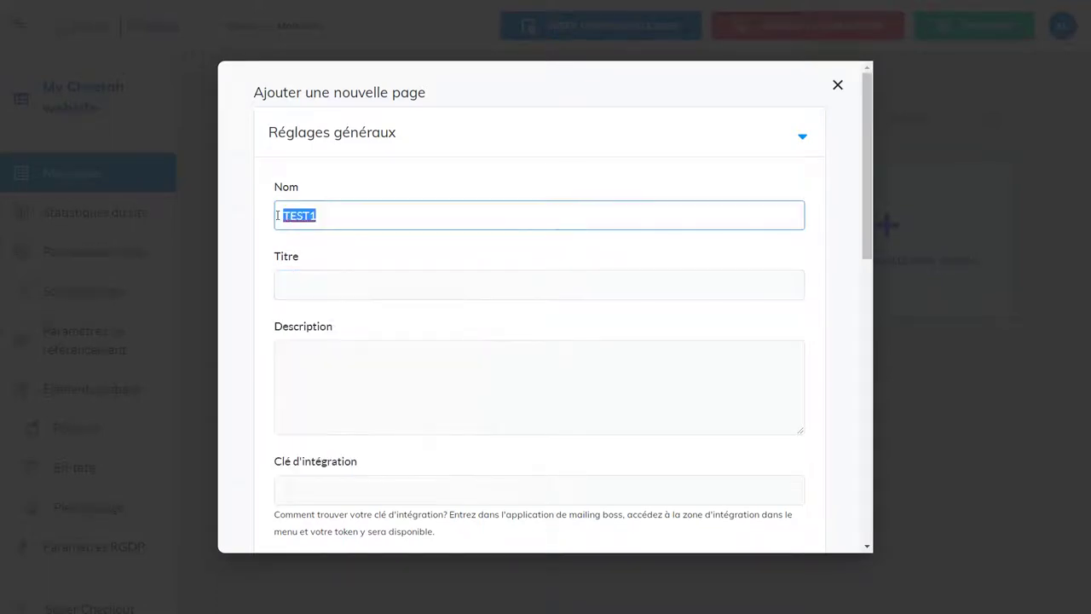
left_click(344, 286)
key("ctrl+v")
left_click(350, 359)
key("ctrl+v")
Review the new page's name, title and description, and save it with the Blank page template.
left_click(511, 337)
left_click_drag(332, 215, 267, 217)
left_click_drag(340, 284, 291, 309)
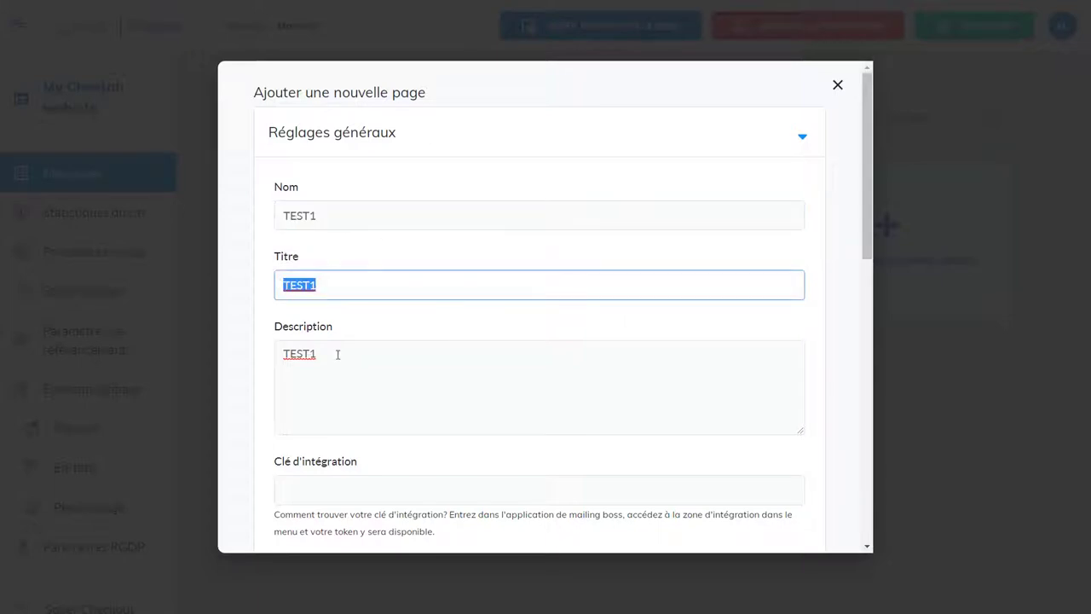
left_click_drag(337, 355, 285, 358)
left_click(275, 317)
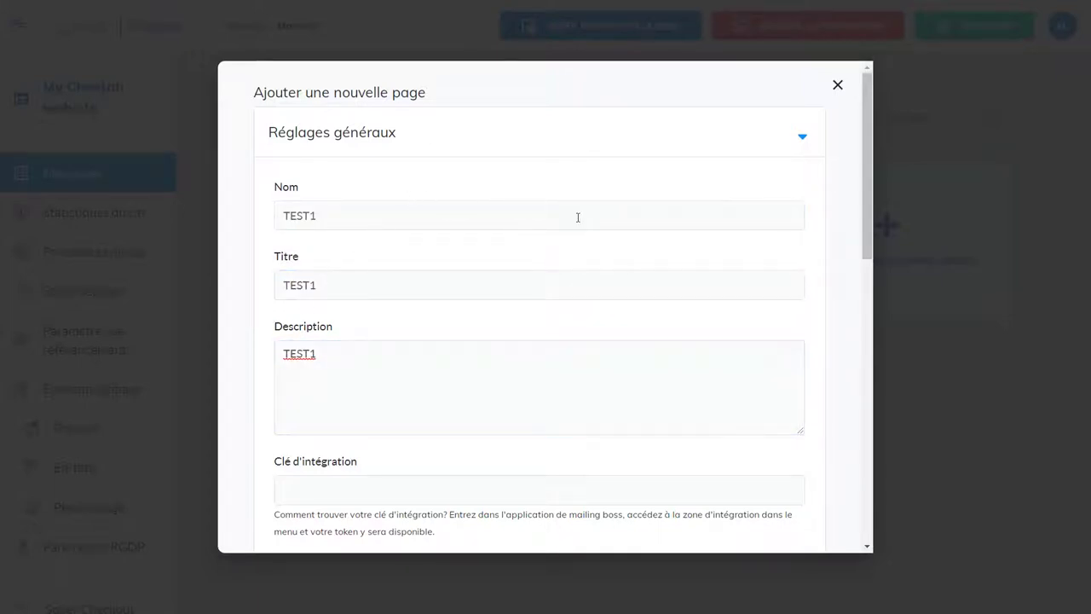
left_click_drag(864, 213, 841, 519)
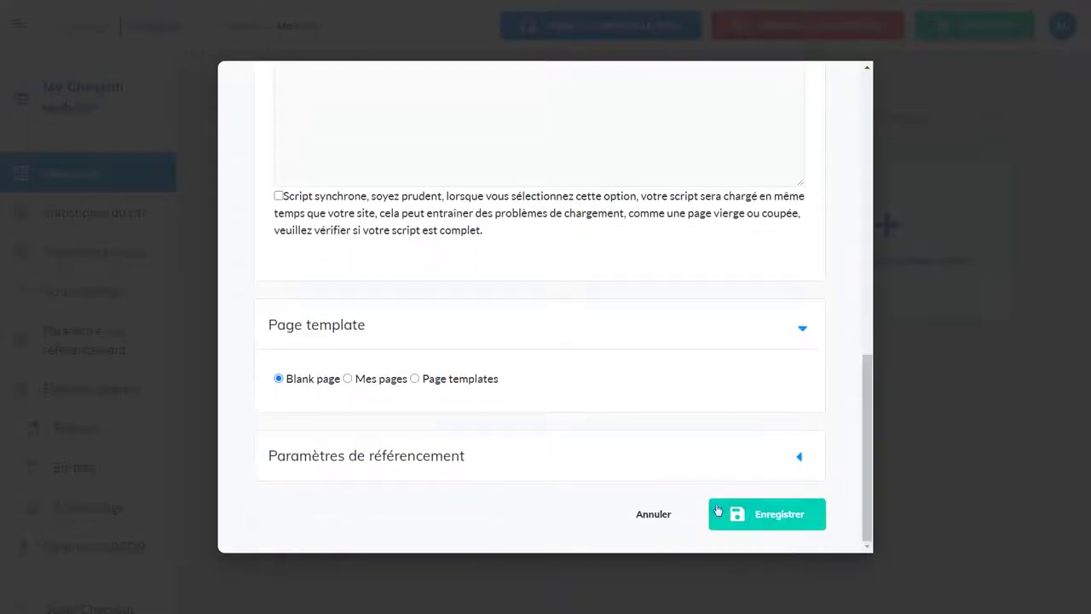
left_click(779, 514)
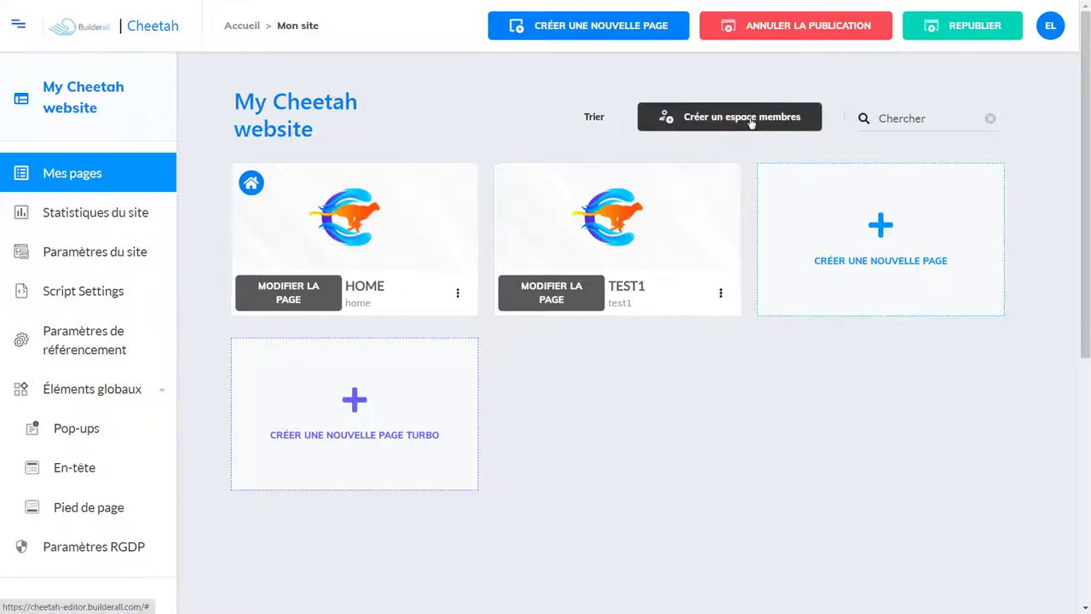
Open the site's statistics page.
mouse_move(573, 214)
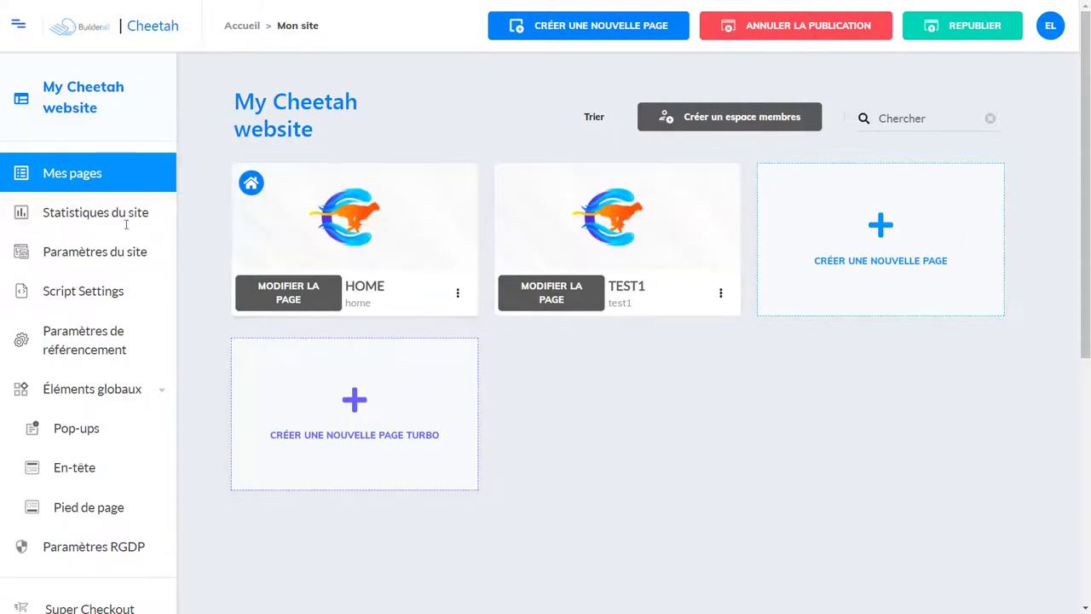
scroll(1086, 210, "down", 2)
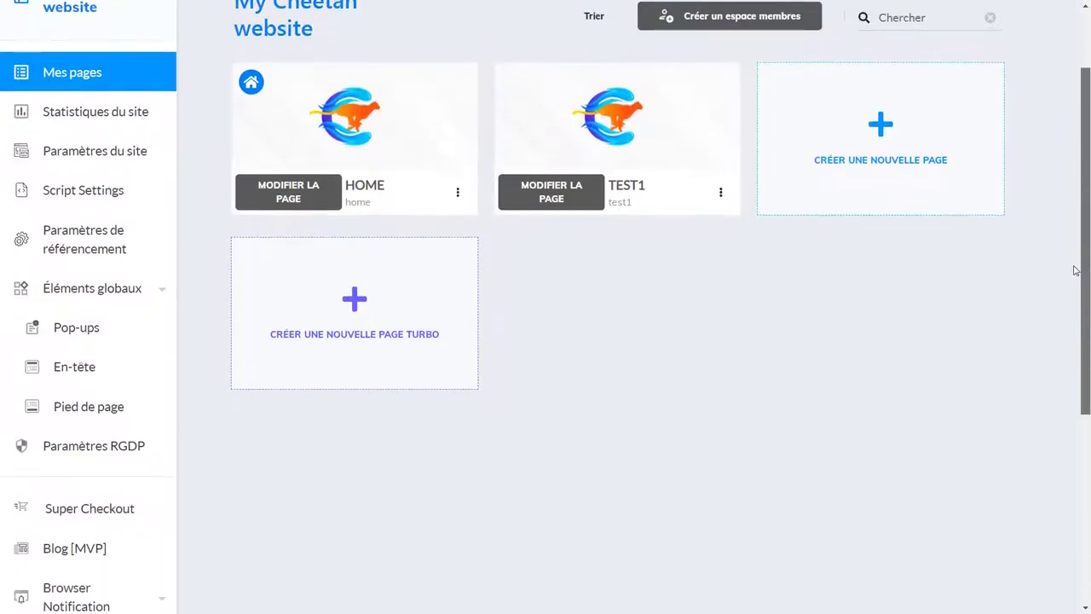
left_click(119, 108)
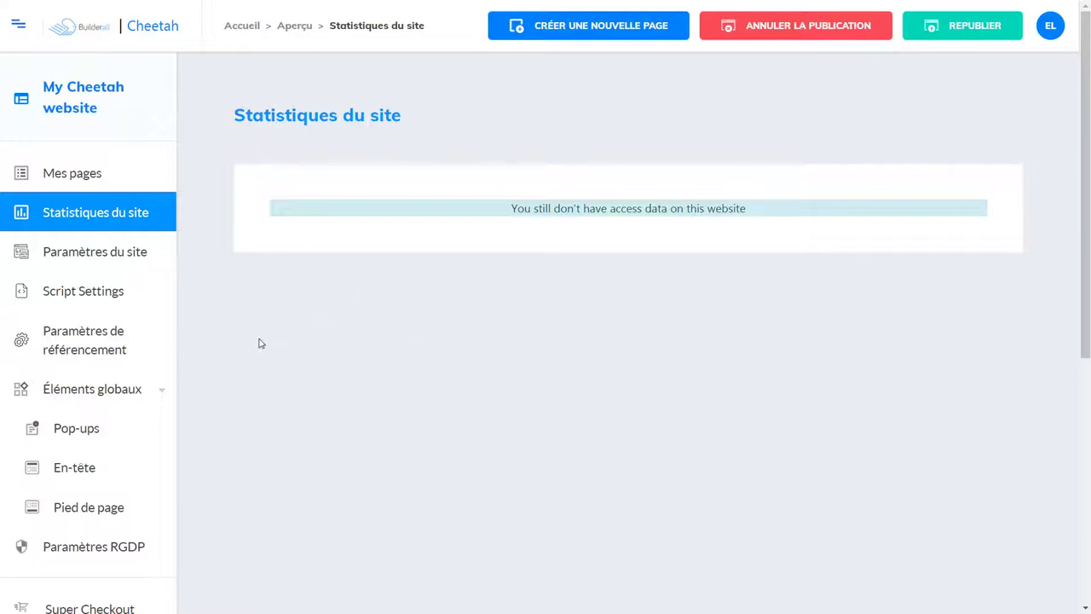
Examine the site's general settings, including title, address URL, description, watermark language options and watermark side.
left_click(105, 264)
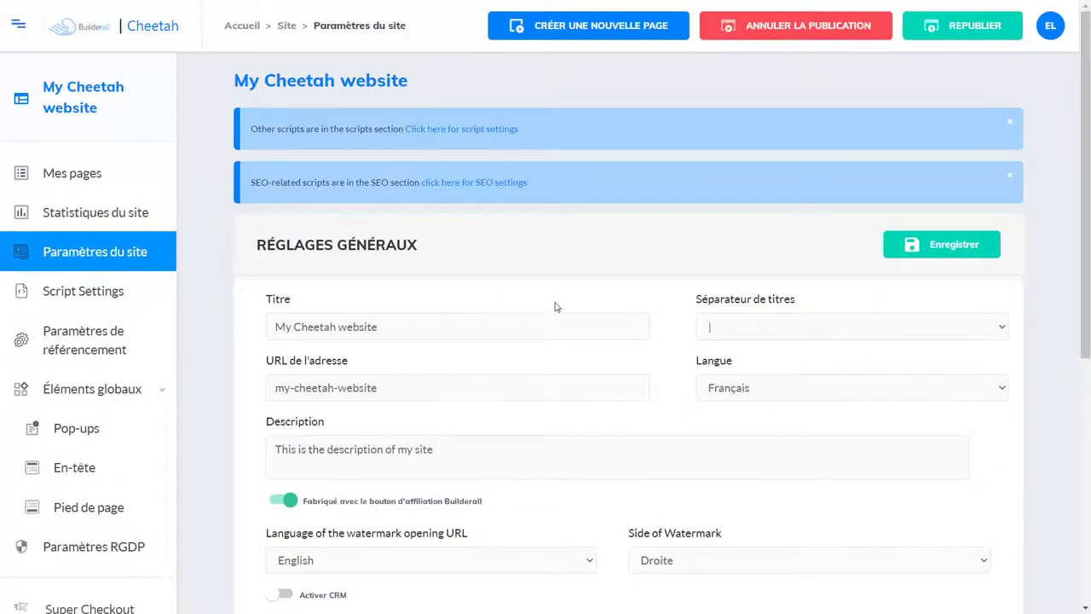
scroll(1084, 154, "down", 2)
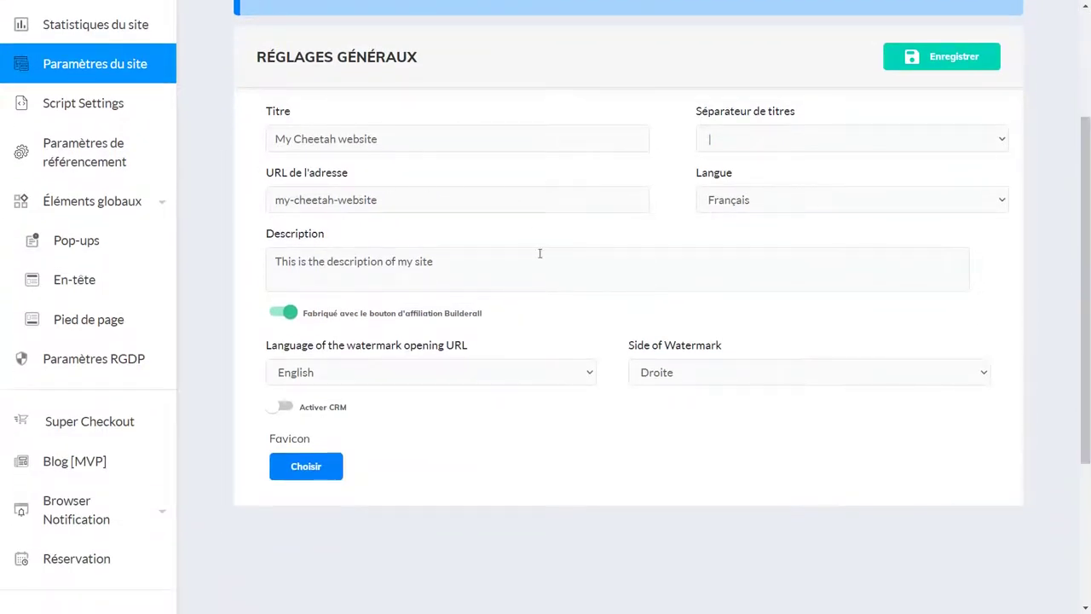
left_click_drag(402, 140, 258, 145)
left_click_drag(414, 204, 270, 204)
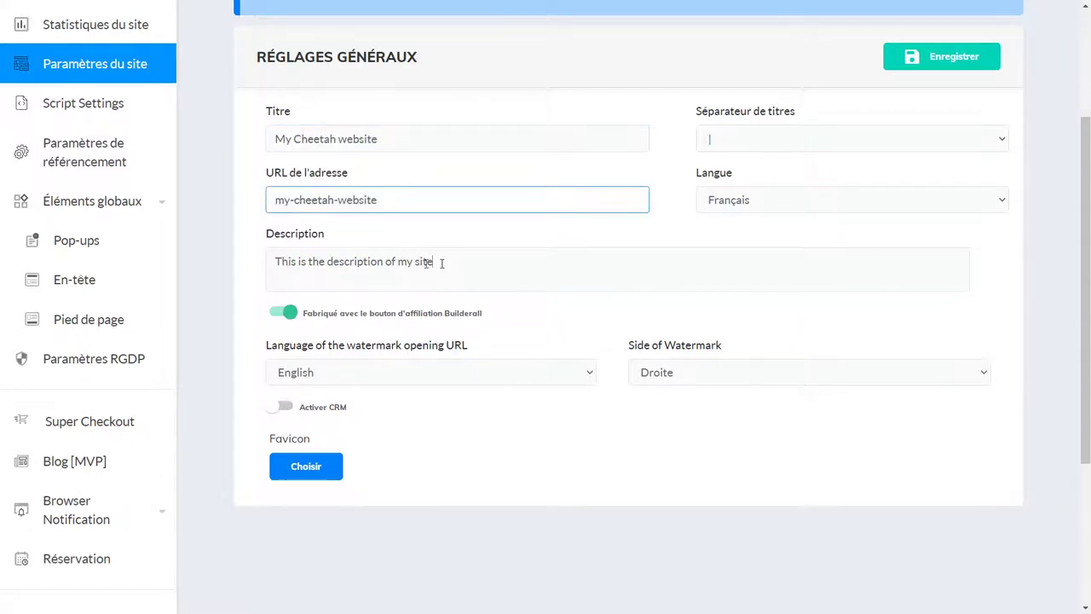
left_click_drag(442, 264, 249, 266)
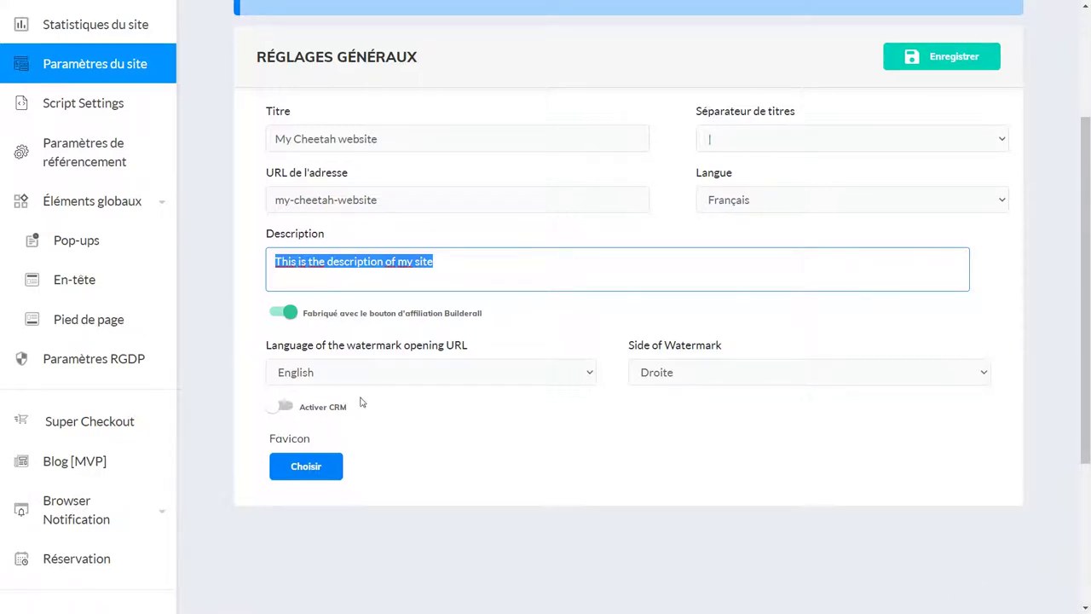
left_click(588, 381)
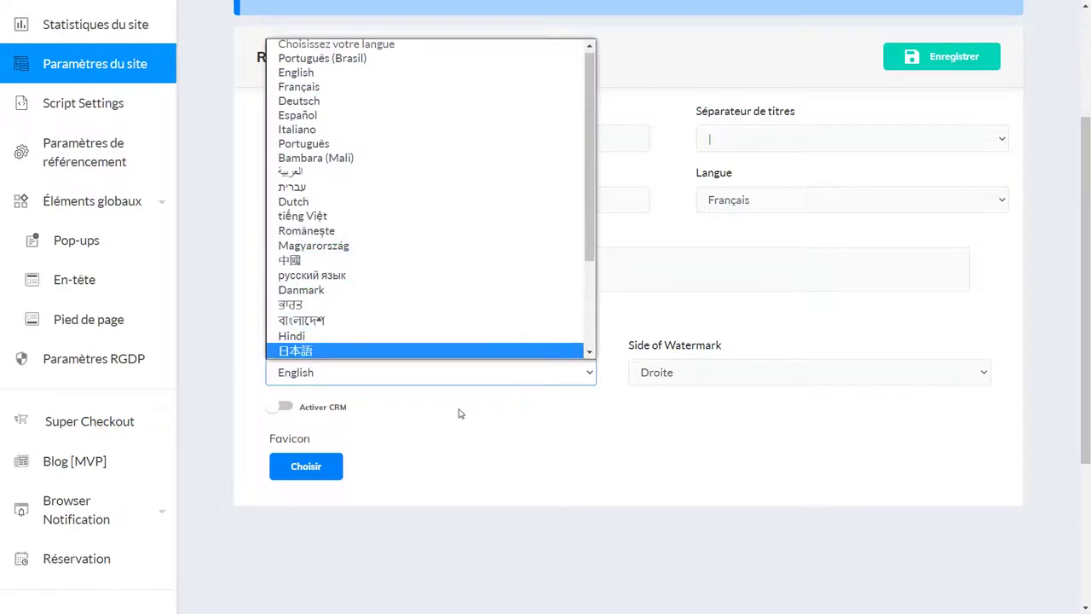
left_click(616, 476)
left_click(911, 373)
left_click(559, 439)
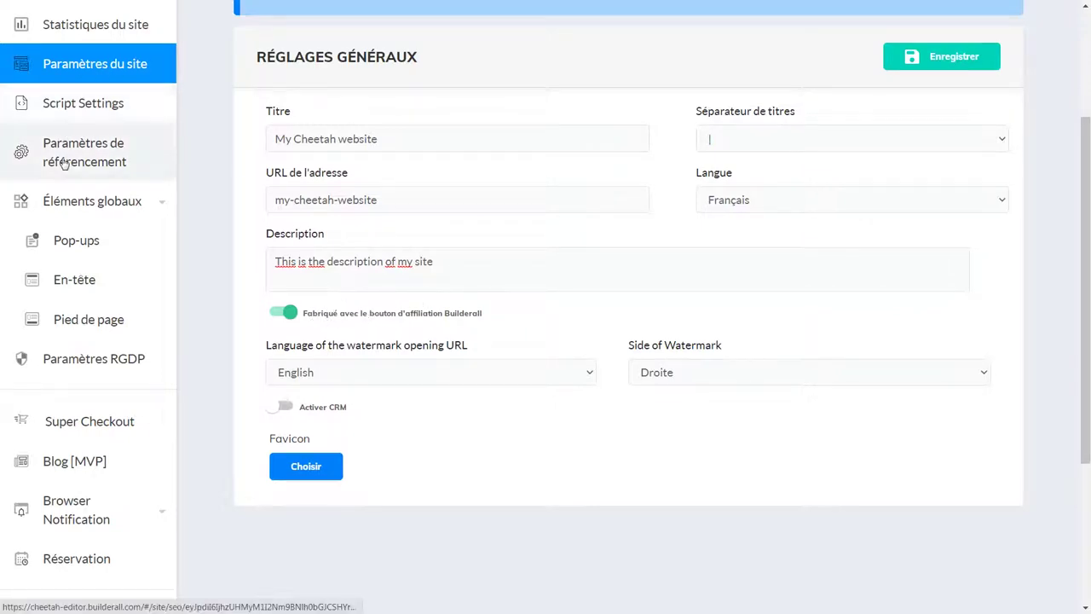
Open the site's script settings and examine the script area and the Facebook pixel ID field.
left_click(103, 112)
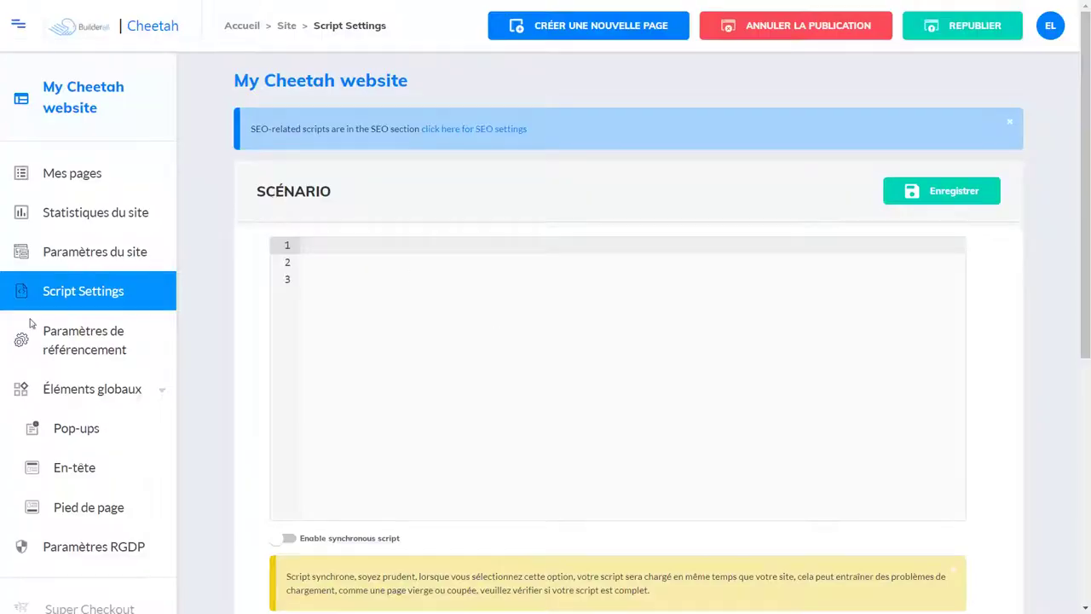
left_click_drag(1088, 237, 1088, 270)
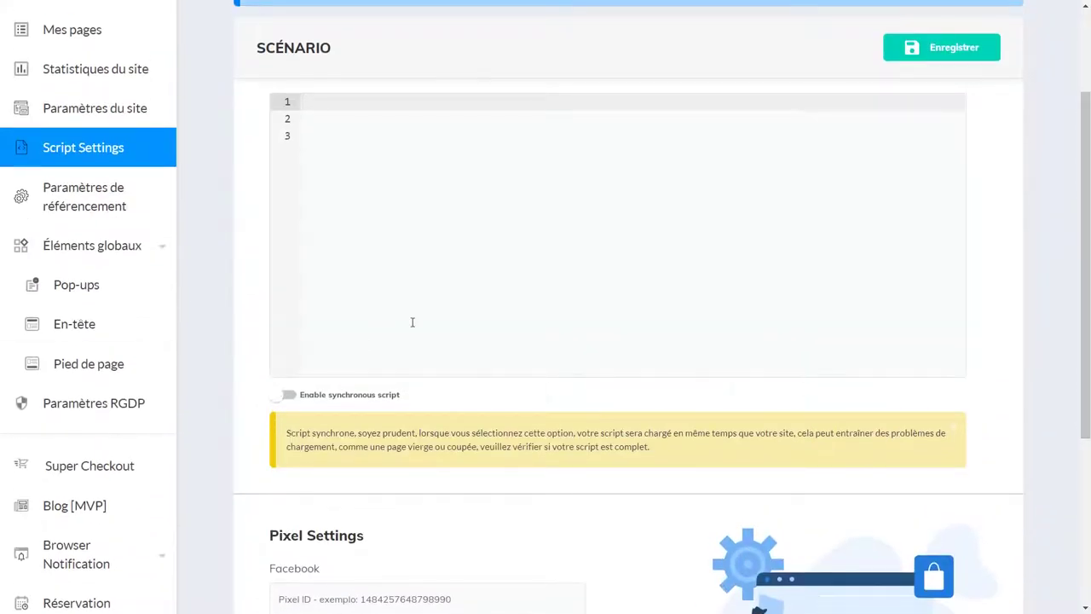
left_click_drag(1088, 192, 1076, 359)
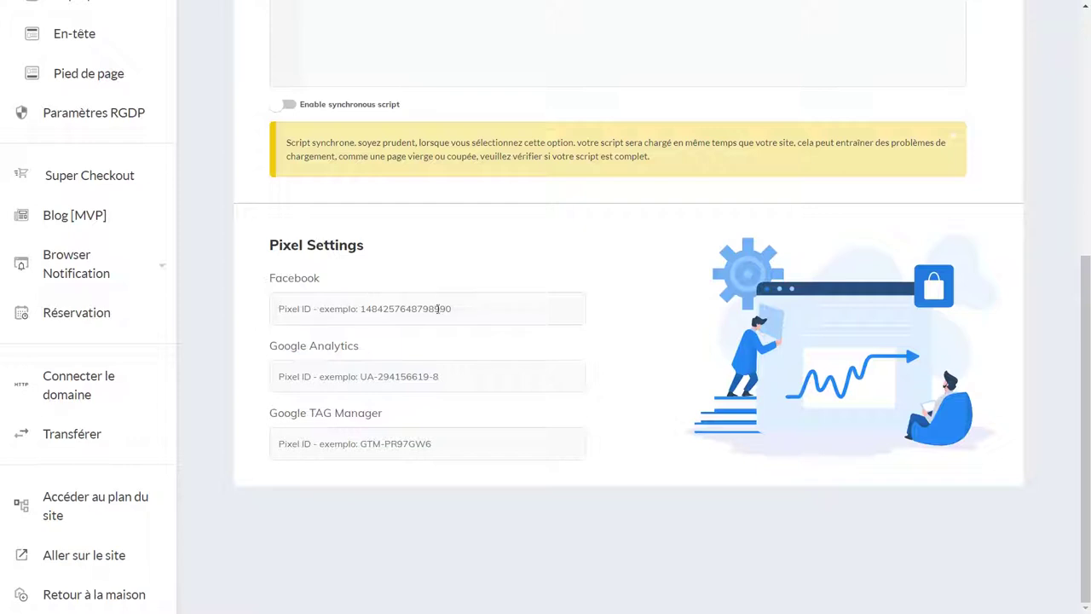
left_click(330, 309)
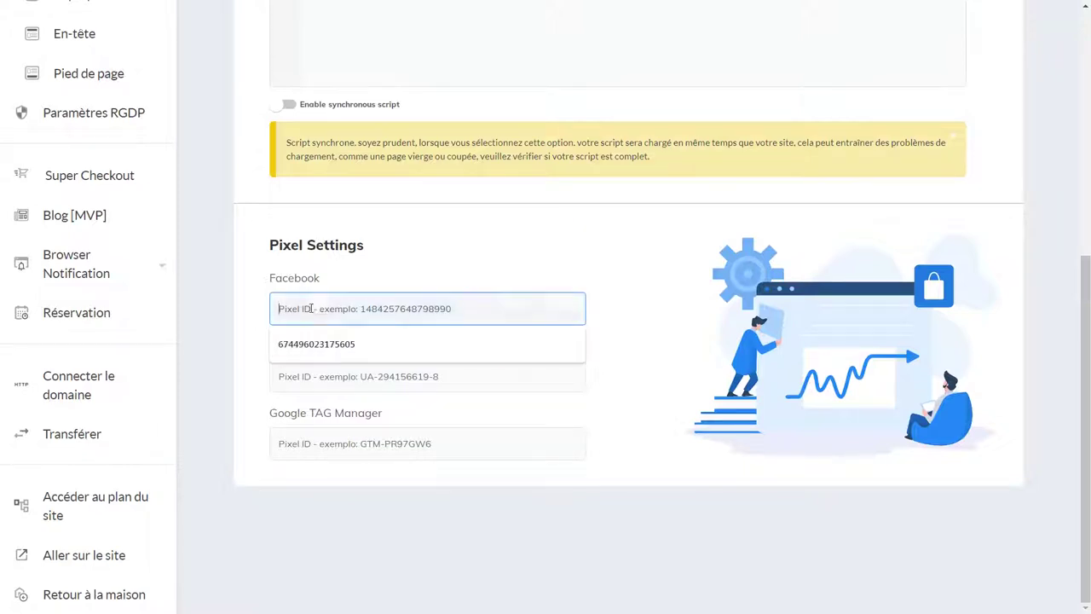
Examine the pixel ID fields for Facebook, Google Analytics and Google TAG Manager in the script settings.
left_click(625, 350)
left_click(351, 383)
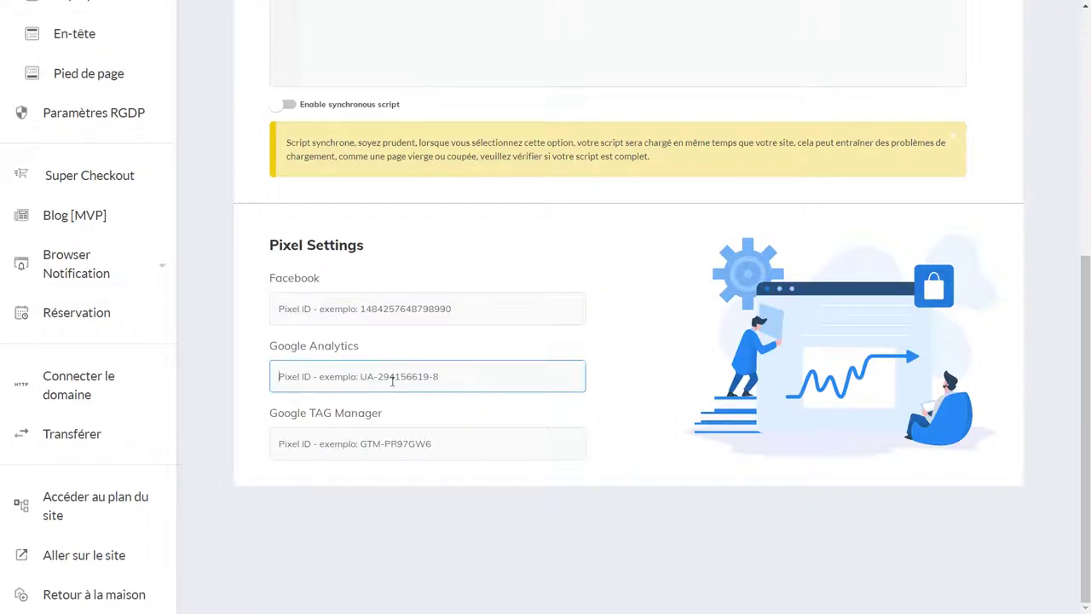
left_click(418, 441)
left_click(661, 559)
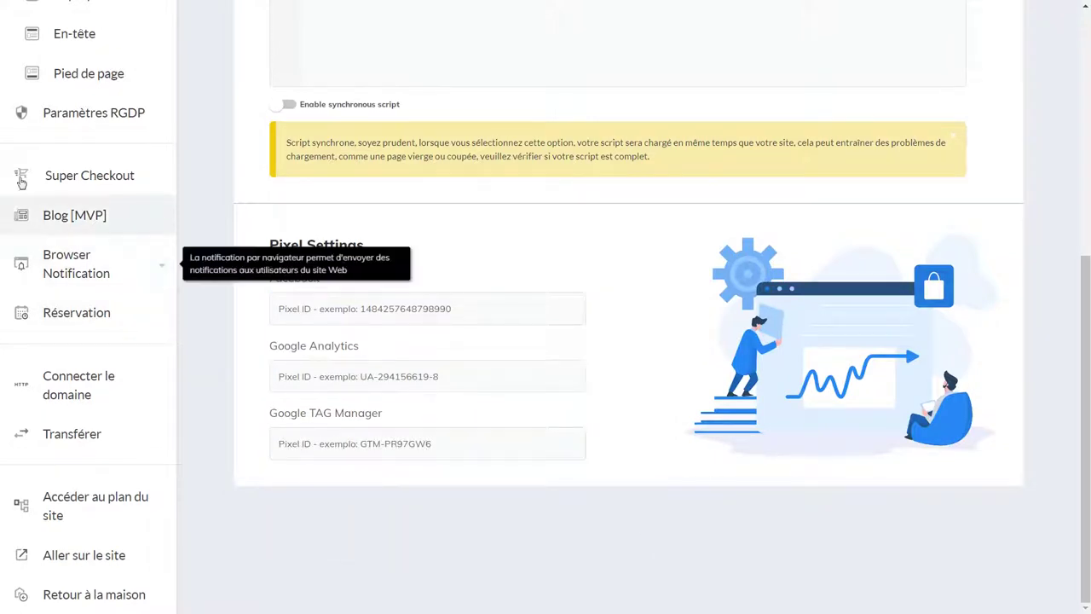
Open the site's SEO settings and examine the keyword, metatag, robots and advertising fields.
left_click_drag(1077, 320, 1066, 166)
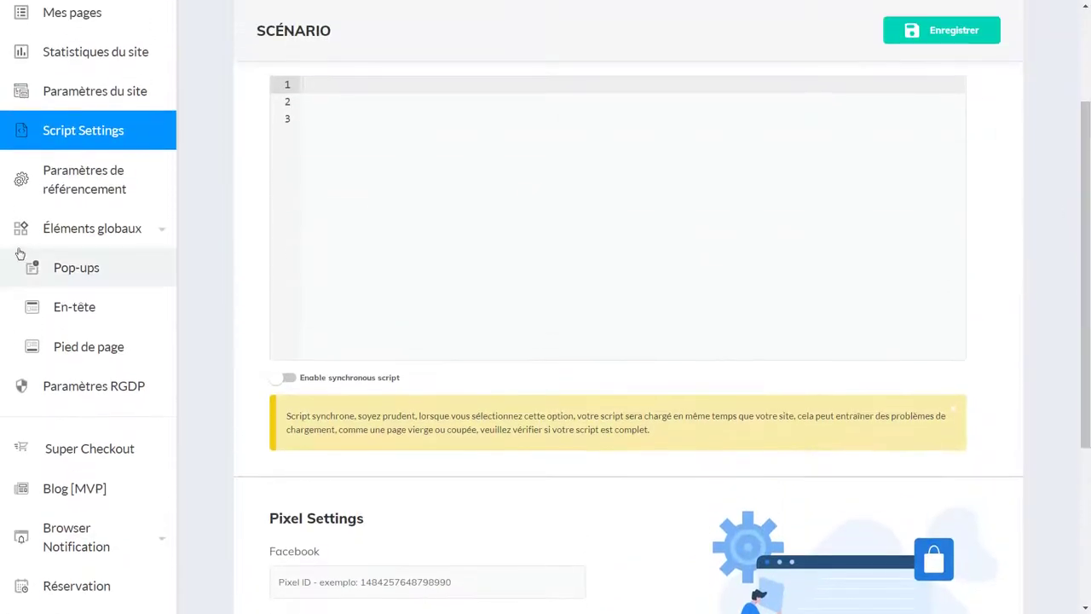
left_click(85, 195)
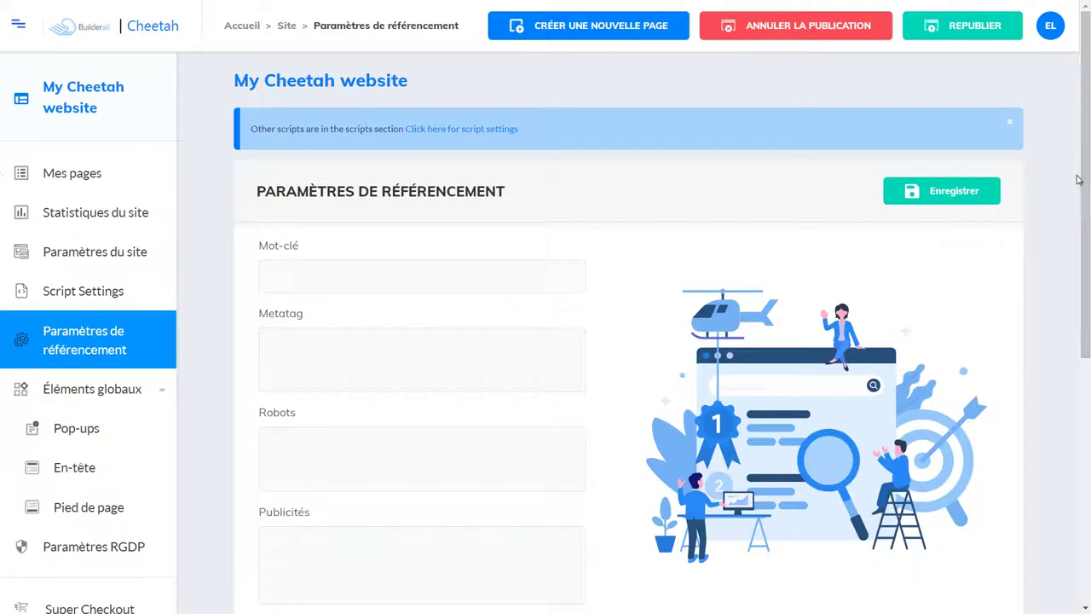
left_click_drag(1077, 179, 1077, 243)
left_click(500, 162)
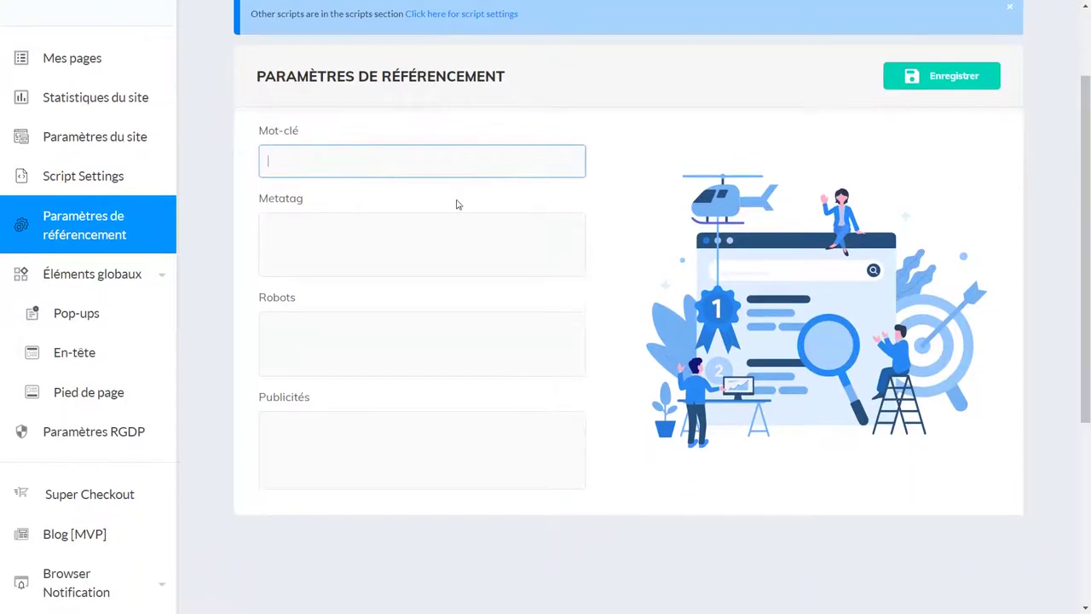
left_click(402, 262)
left_click(370, 360)
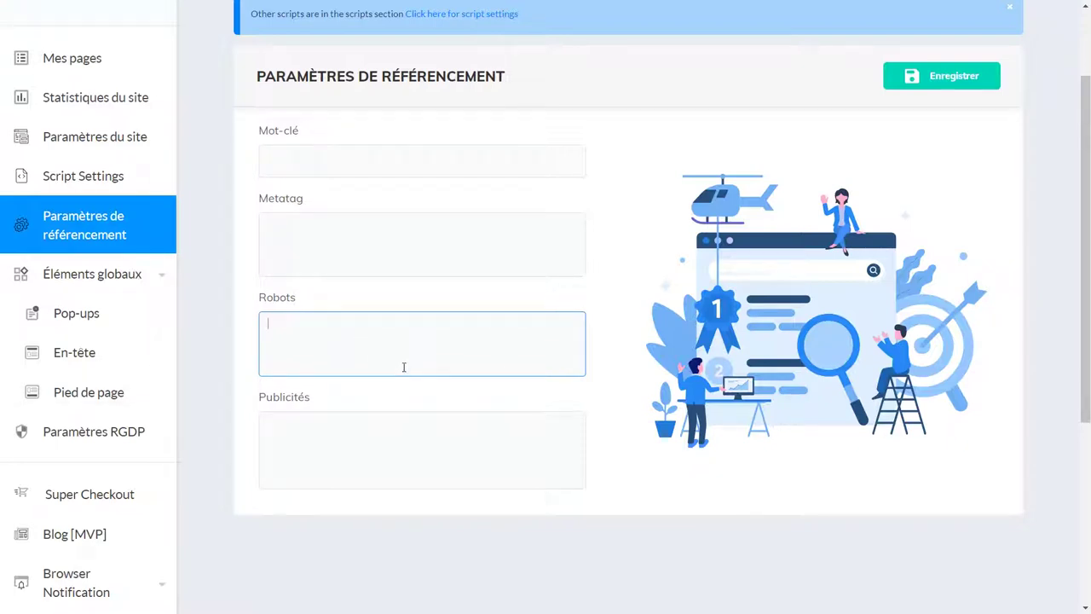
left_click(317, 418)
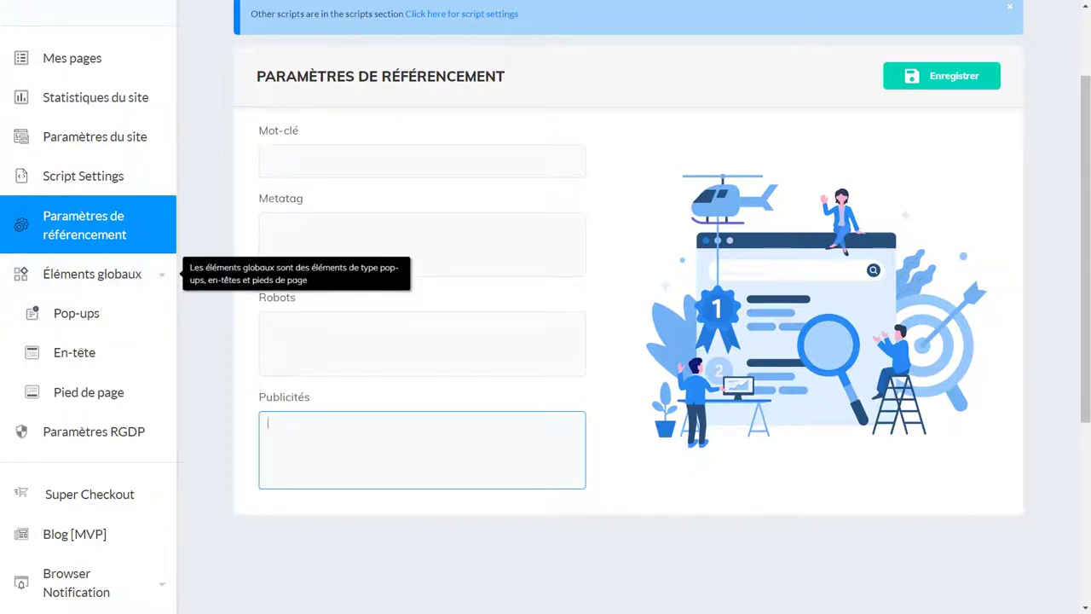
Examine the global elements for pop-ups, header and footer, and the remaining site options from GDPR settings to returning home.
left_click(166, 278)
left_click(165, 278)
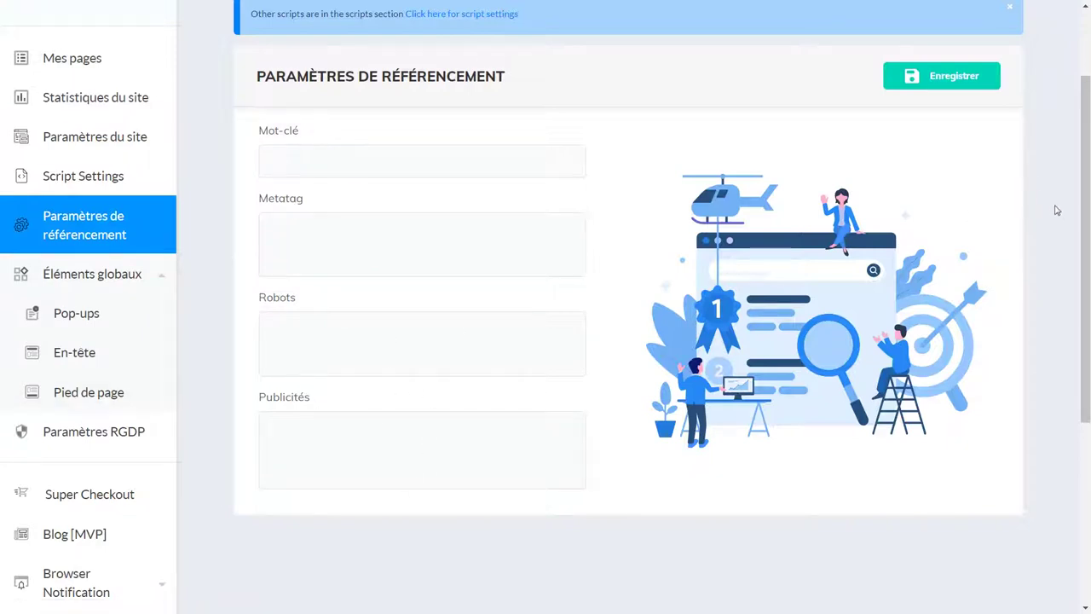
scroll(1054, 204, "up", 1)
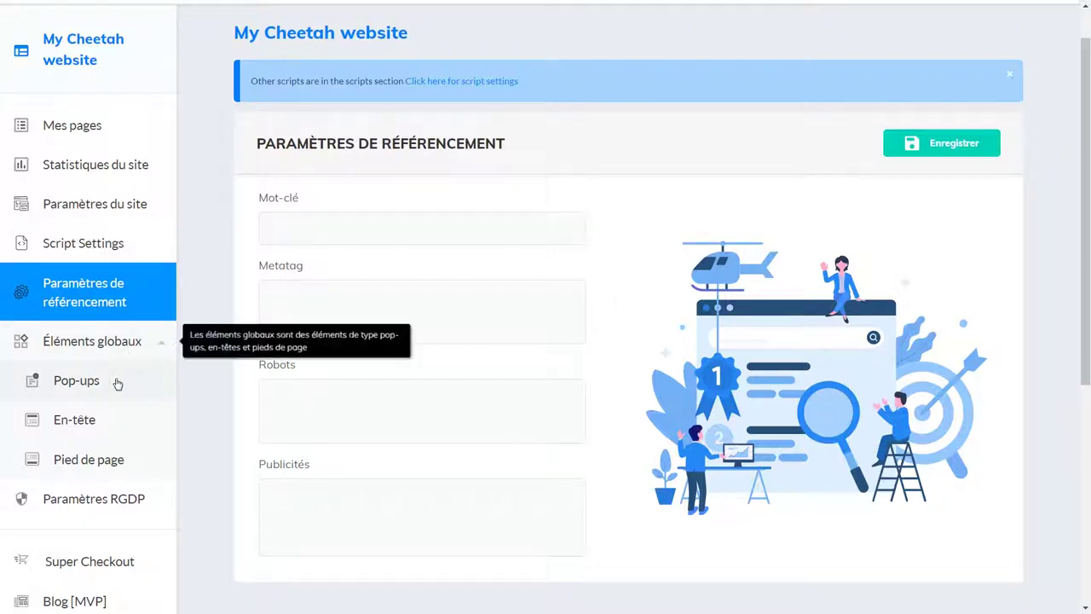
left_click(128, 346)
left_click(130, 344)
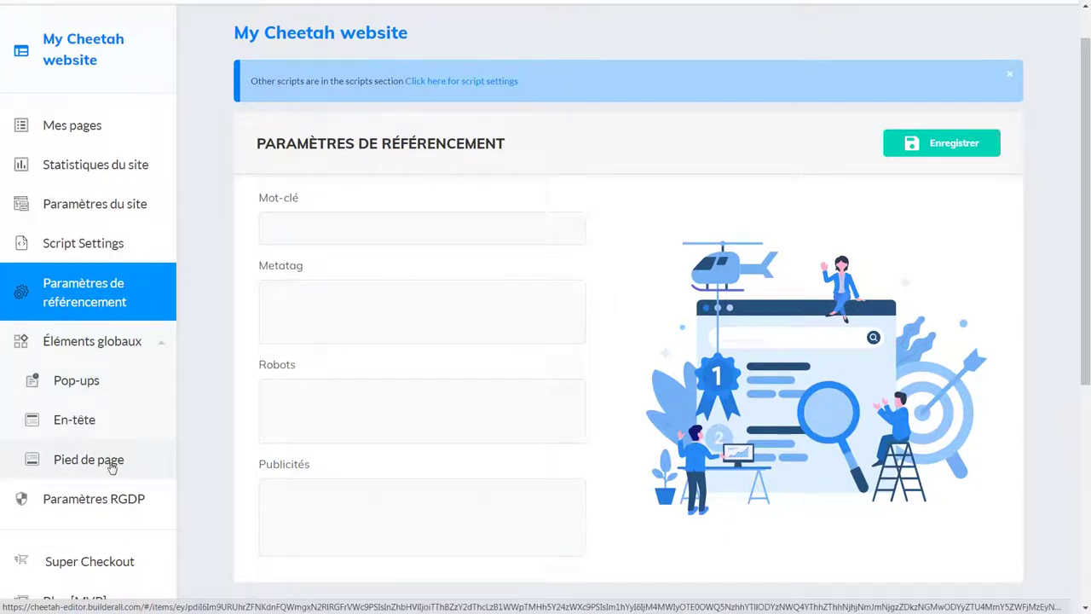
scroll(1087, 348, "down", 3)
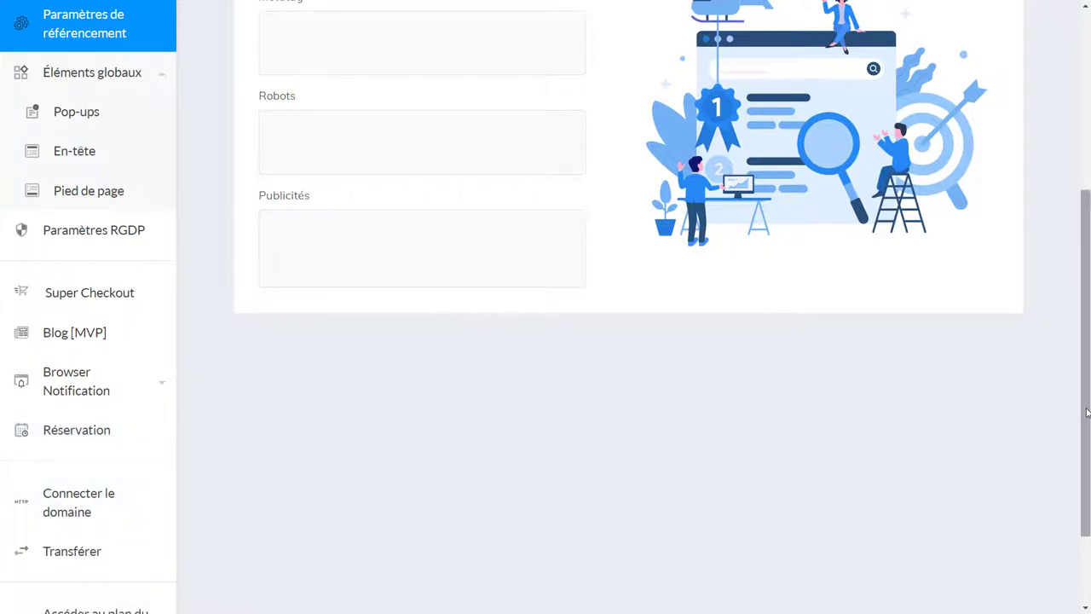
left_click_drag(1086, 414, 1085, 530)
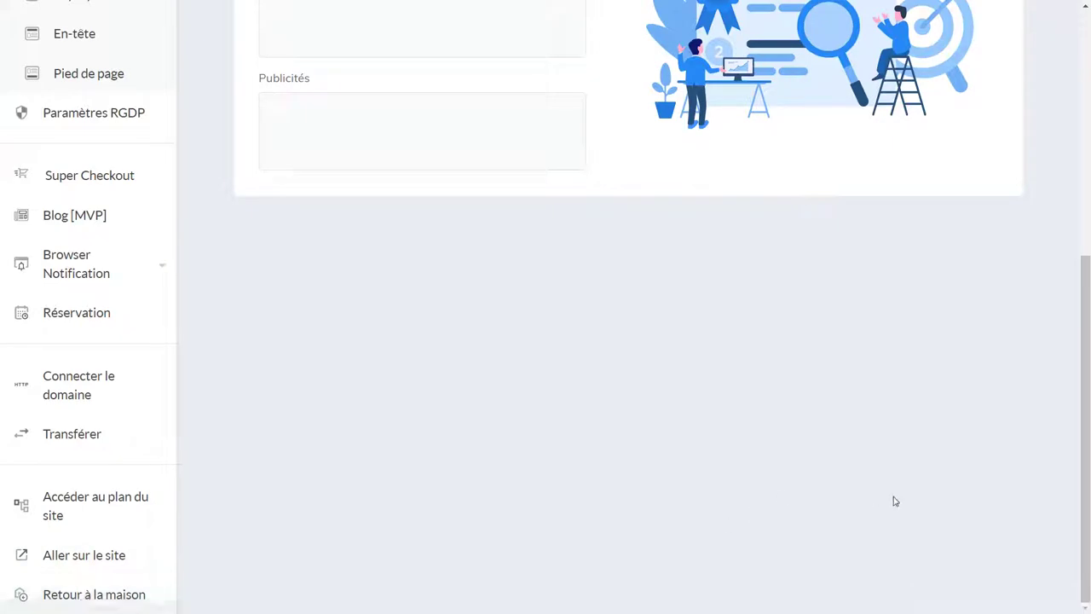
scroll(1086, 530, "up", 5)
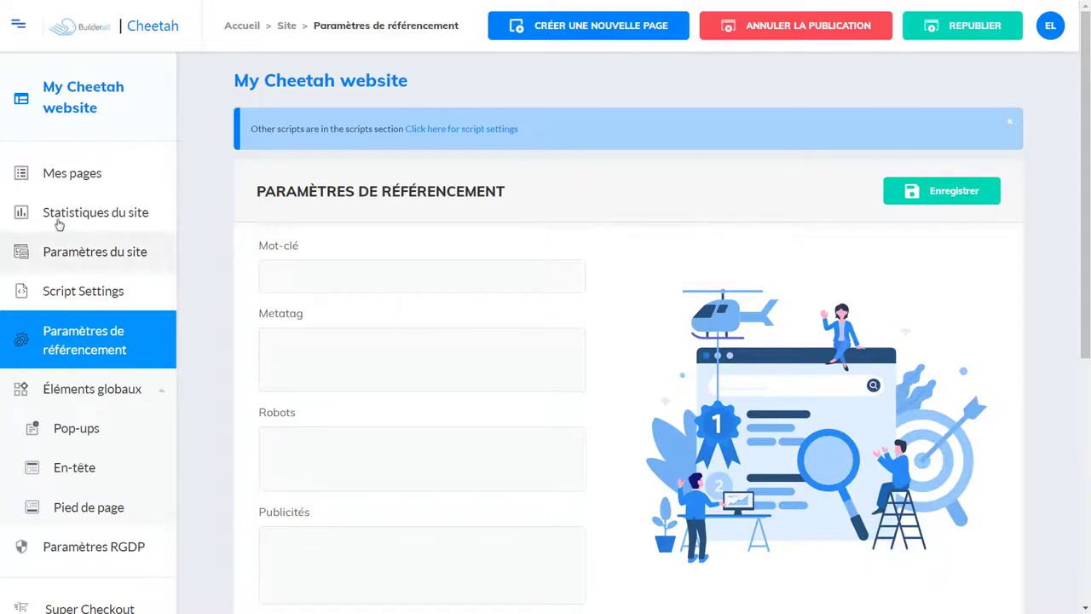
Open the site's HOME page for editing, skip the guided tour and collapse the element sidebar.
left_click(75, 173)
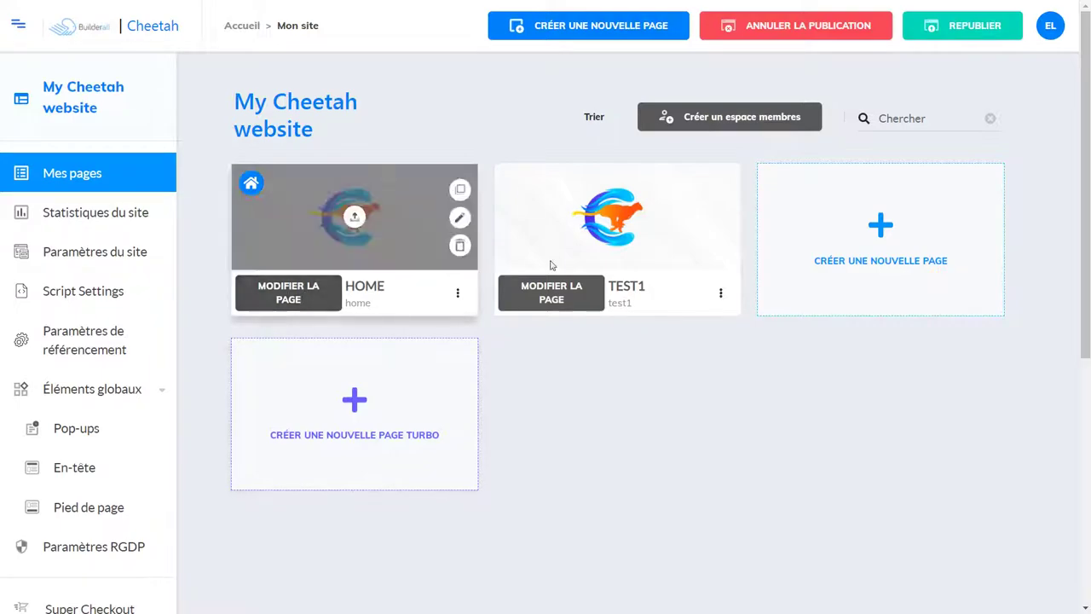
left_click(286, 299)
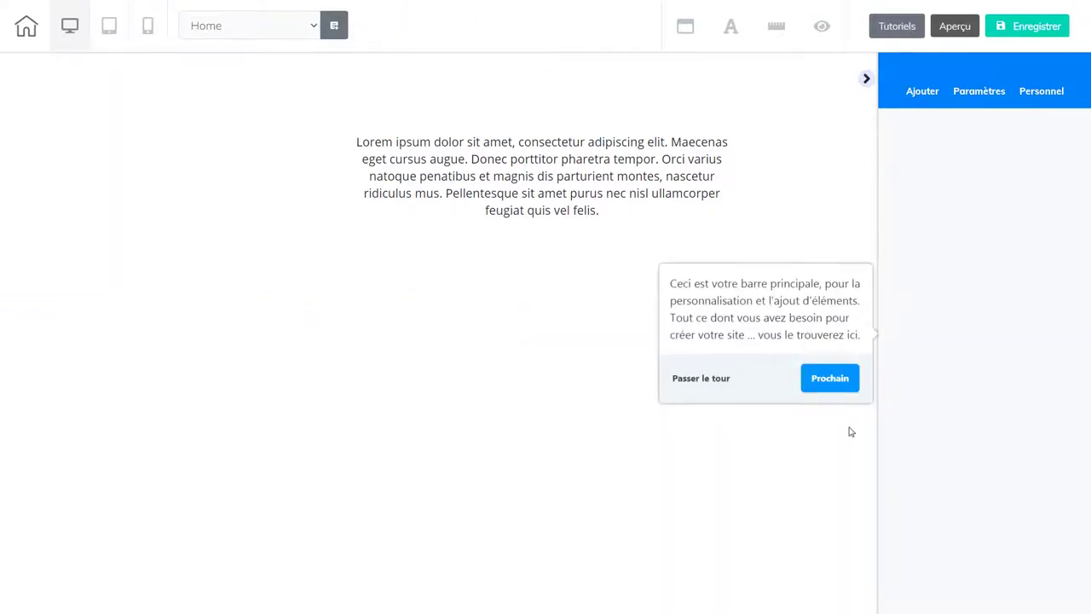
left_click(713, 377)
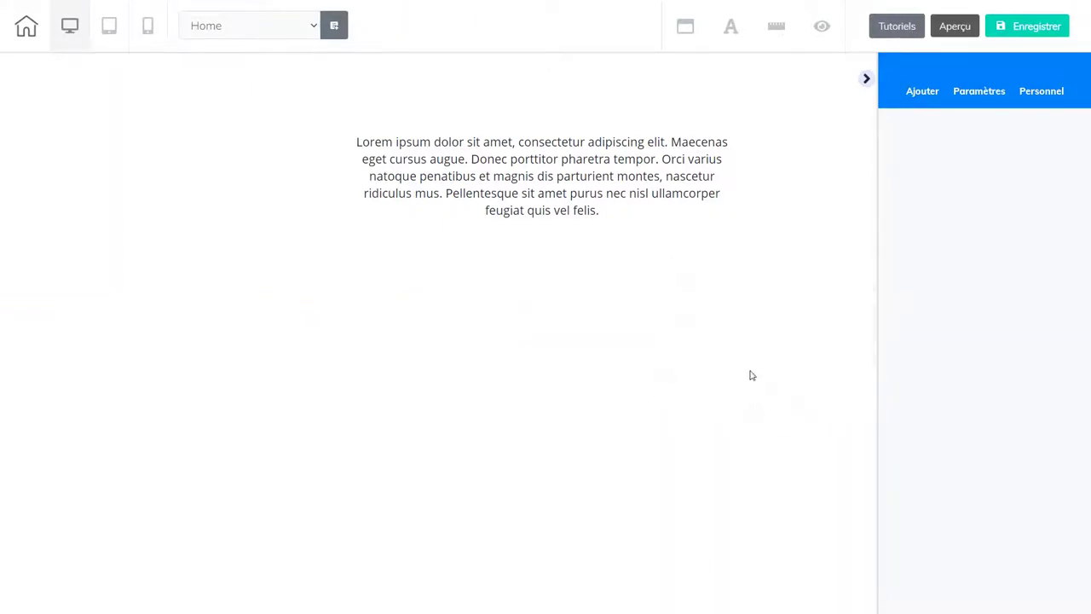
left_click(866, 80)
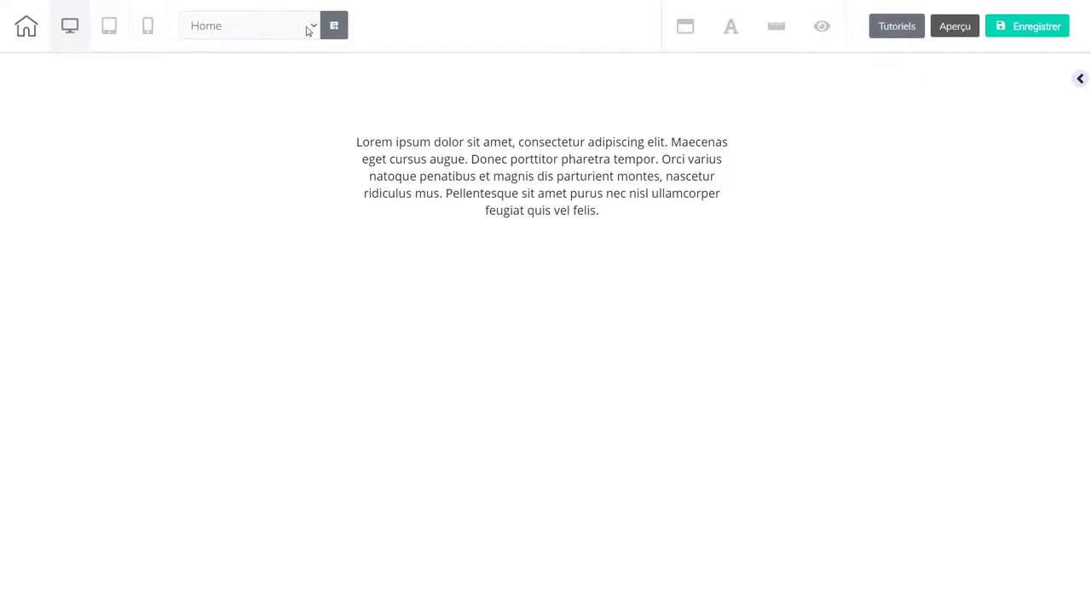
Examine the editor's list of site pages, the page background settings and the site font settings.
left_click(313, 30)
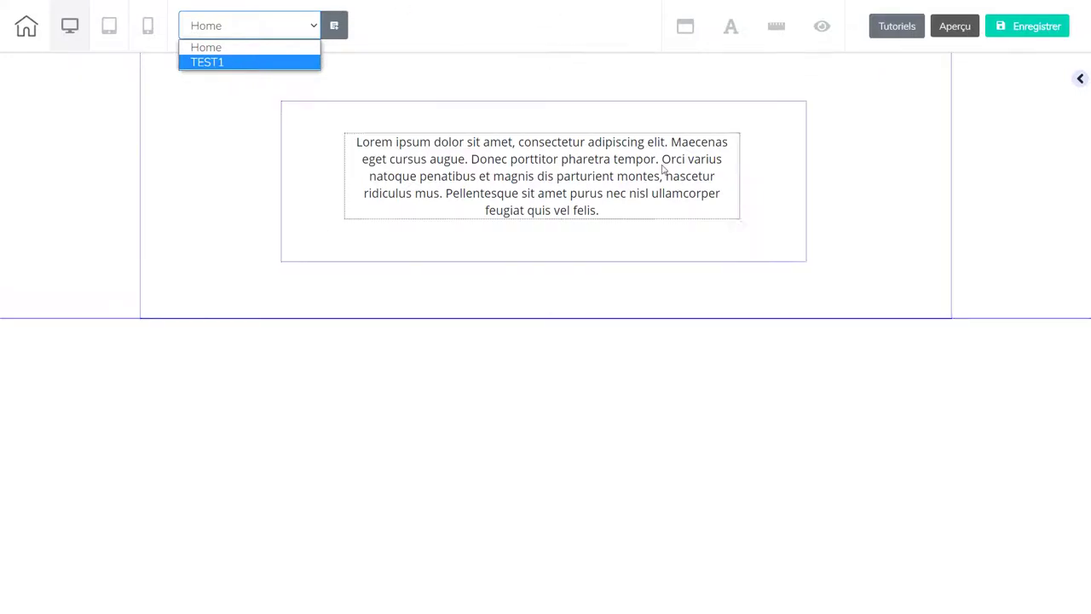
left_click(687, 33)
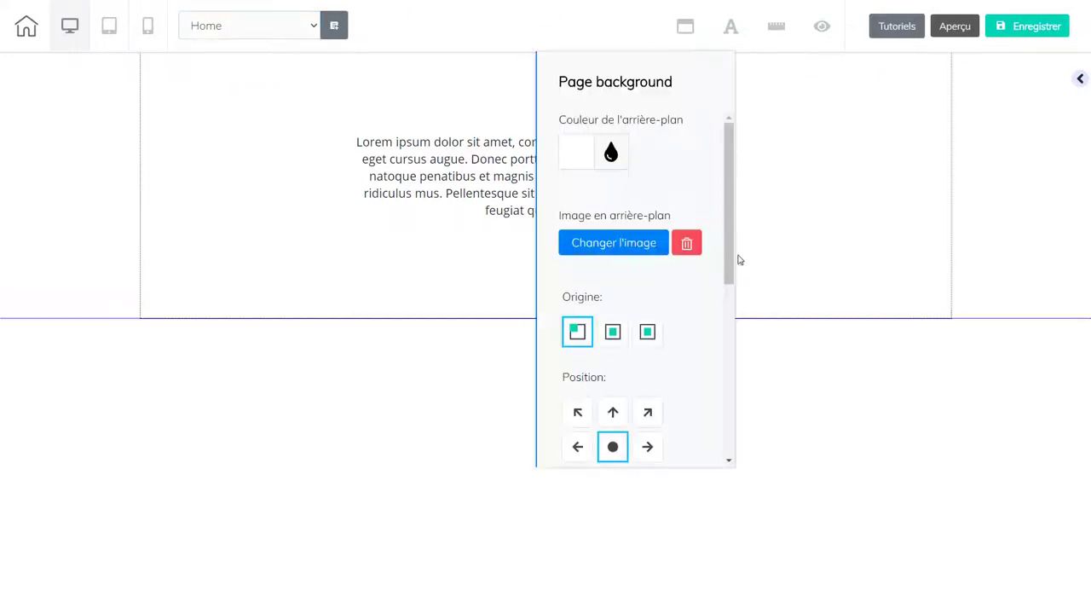
left_click_drag(732, 258, 738, 163)
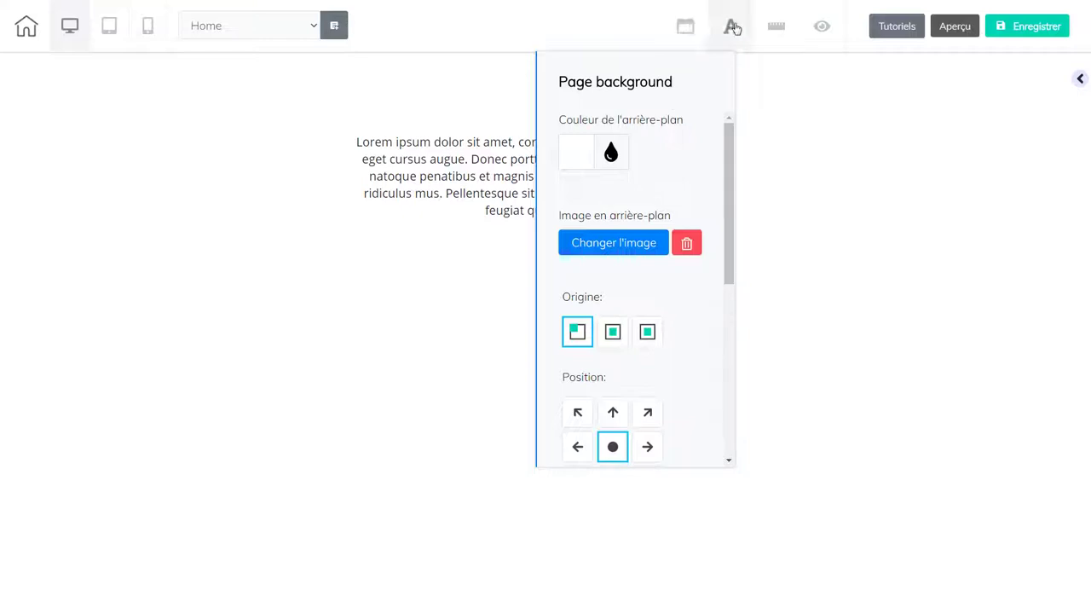
left_click(734, 28)
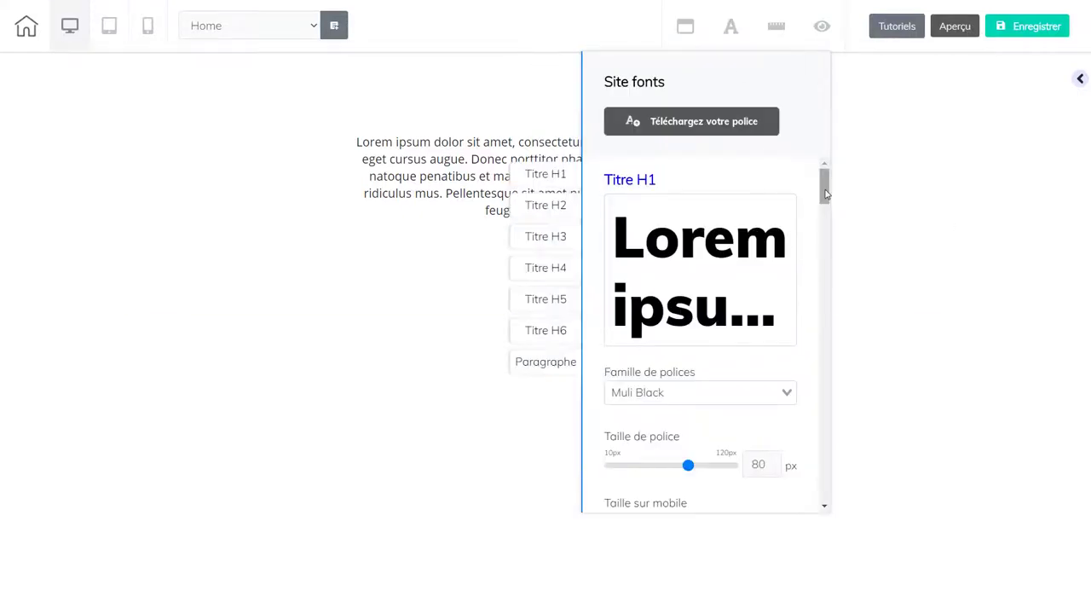
left_click(687, 36)
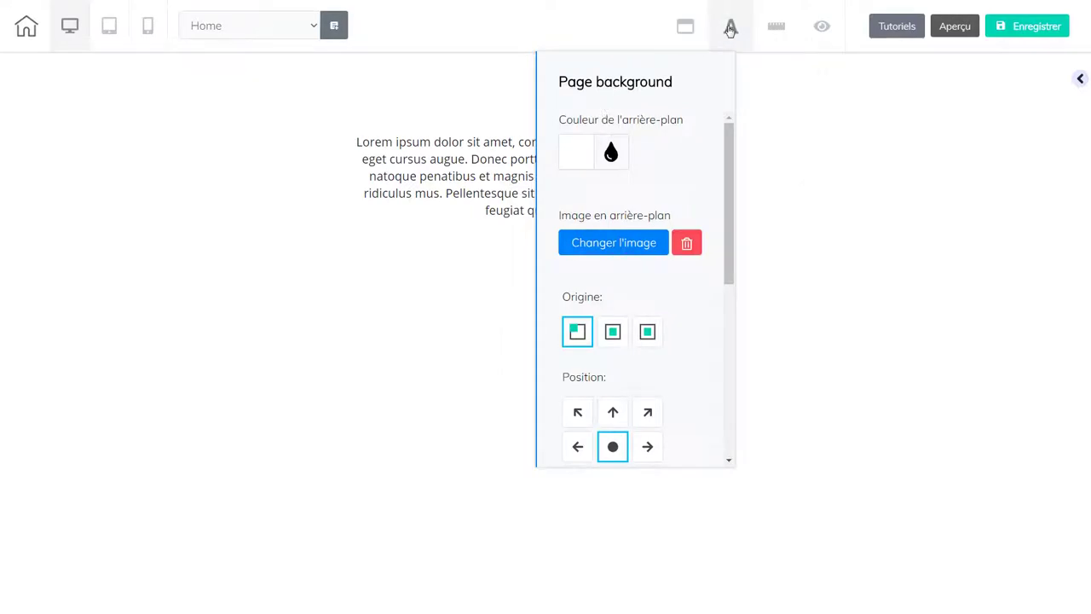